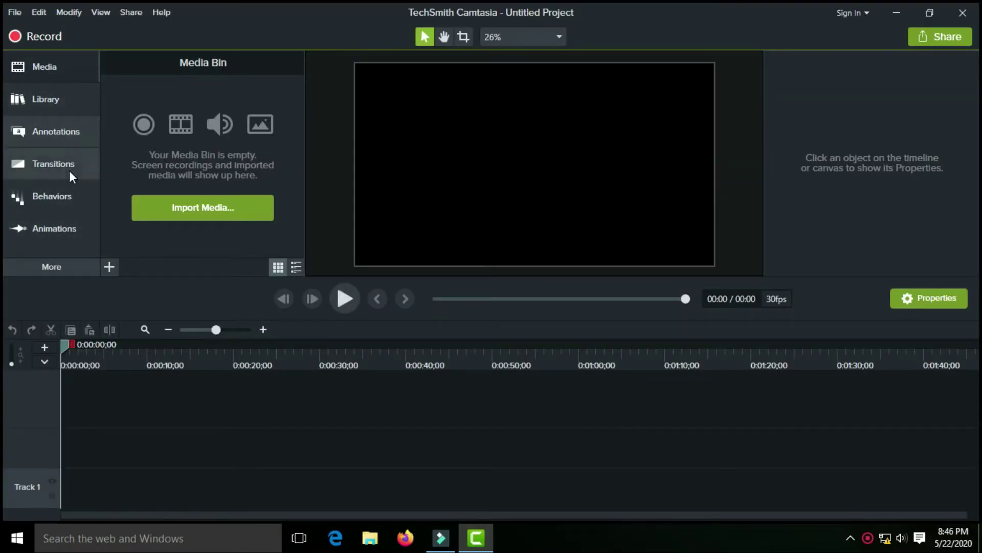
# - Add a solid black rectangle from the Basic annotation shapes to the start of Track 1
pyautogui.click(35, 208)
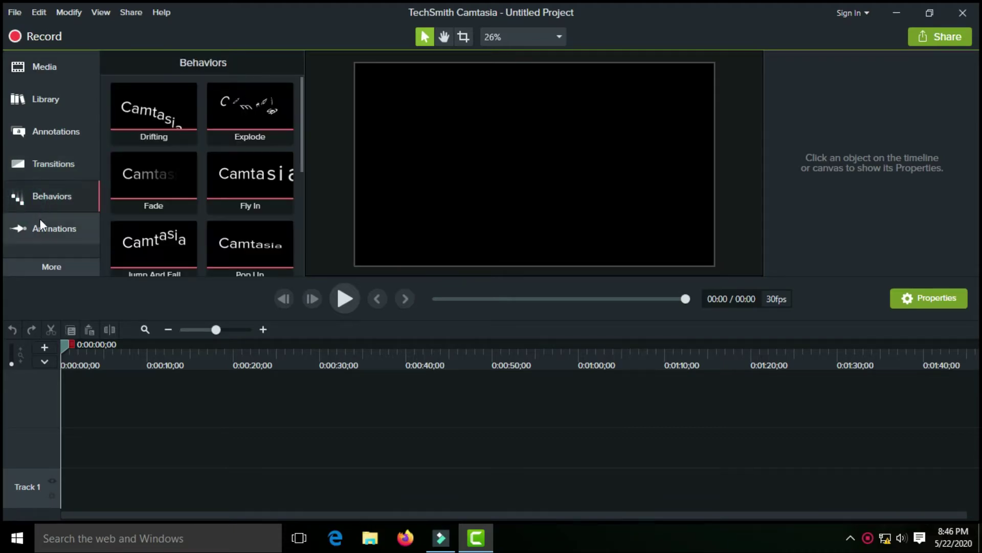
pyautogui.click(41, 228)
pyautogui.click(53, 135)
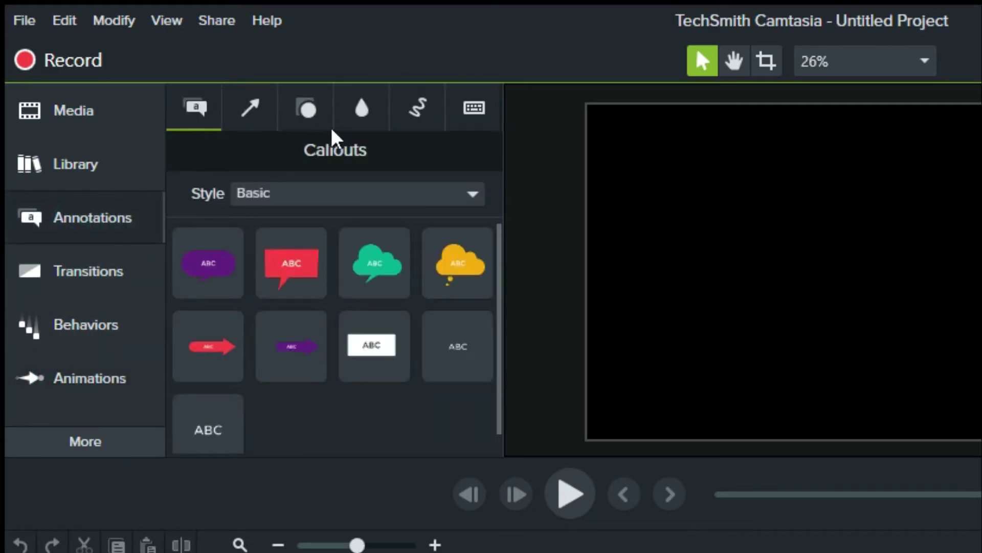
pyautogui.click(353, 115)
pyautogui.click(310, 111)
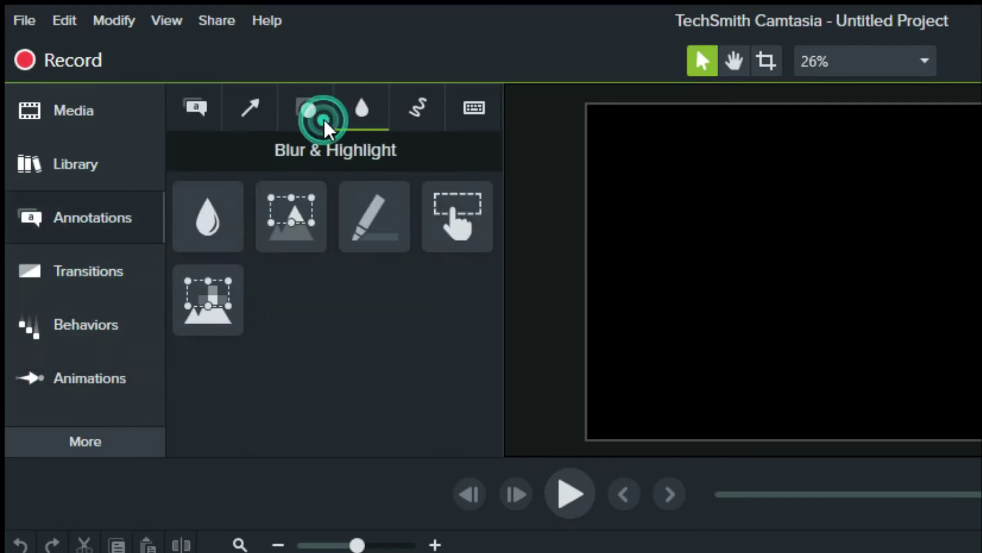
pyautogui.click(357, 249)
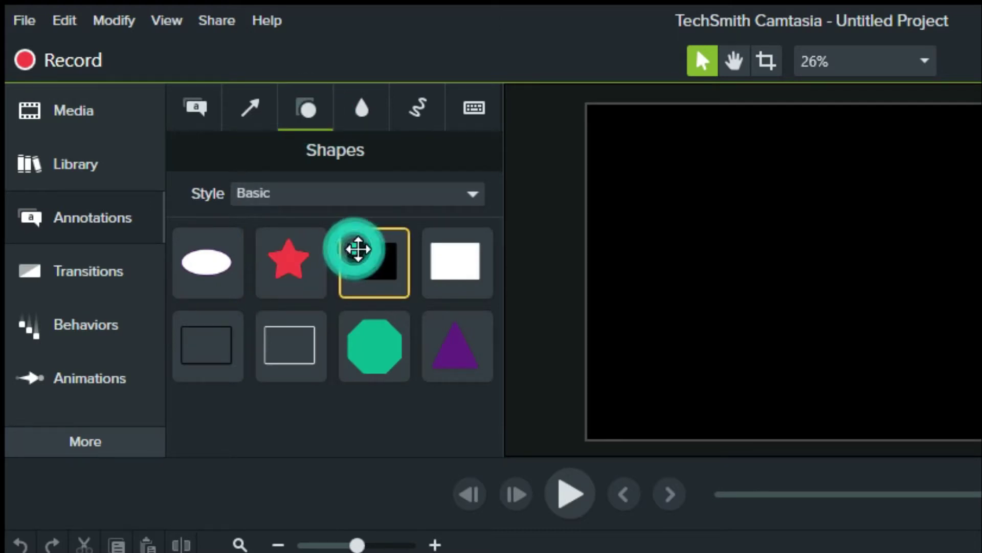
pyautogui.moveTo(359, 251); pyautogui.dragTo(57, 489)
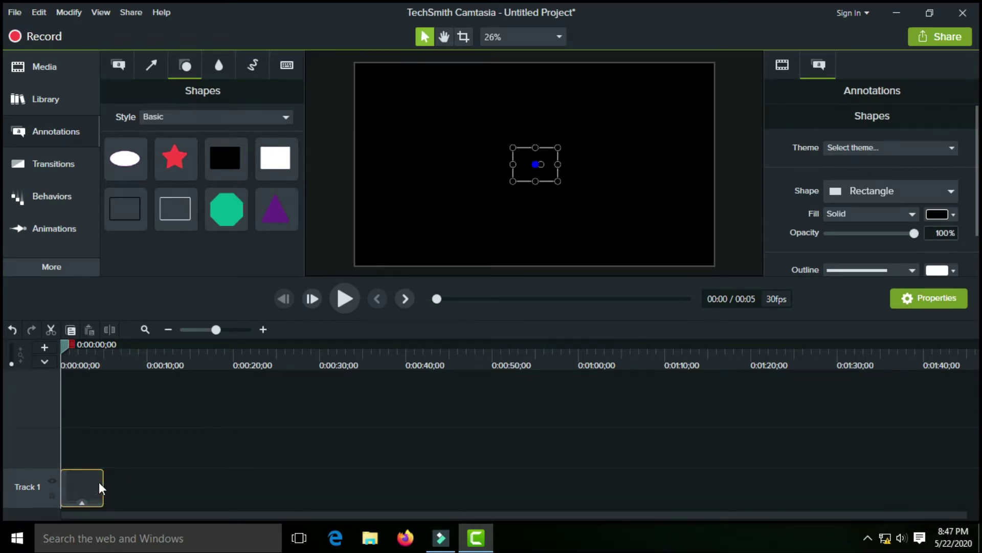
# - Extend the shape clip, then split it at 0:00:01;03 and delete the part after the split
pyautogui.moveTo(103, 481); pyautogui.dragTo(126, 485)
pyautogui.scroll(1, 112, 470)
pyautogui.scroll(2, 112, 471)
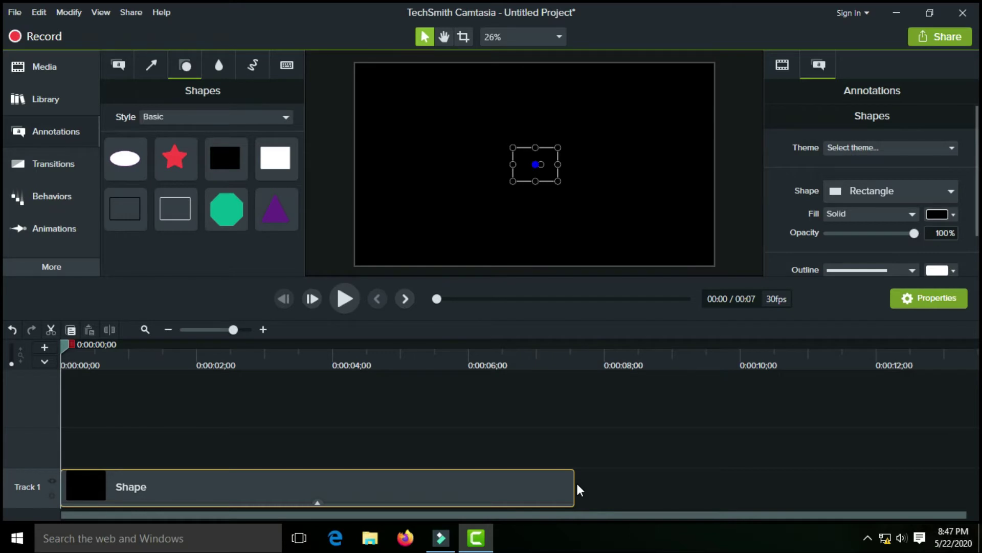
pyautogui.scroll(3, 558, 479)
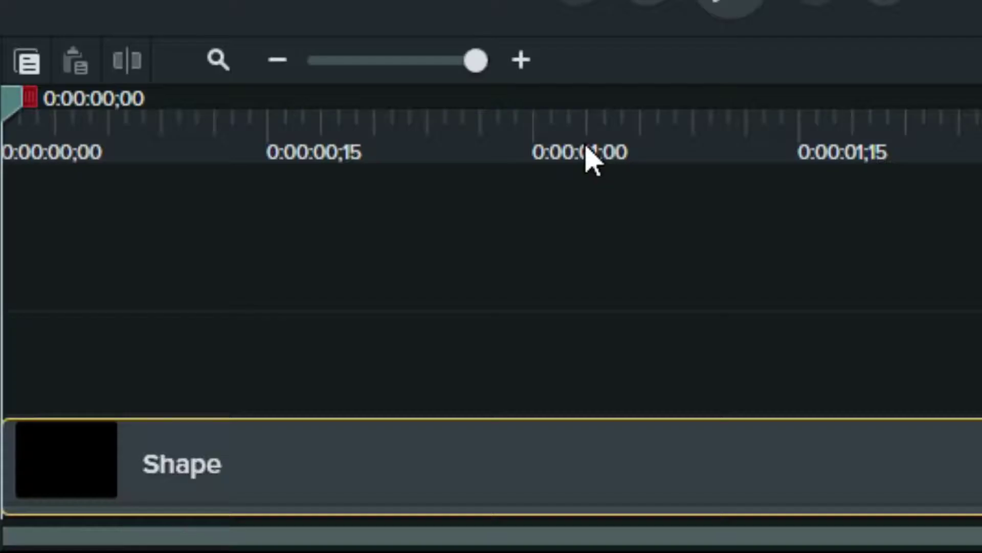
pyautogui.click(289, 362)
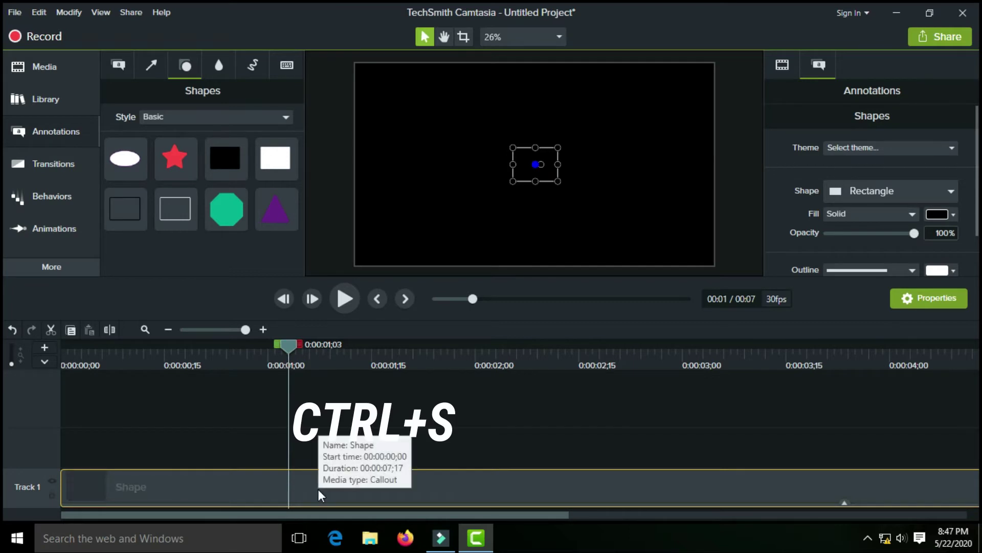
pyautogui.hotkey('ctrl', 's')
pyautogui.click(301, 483)
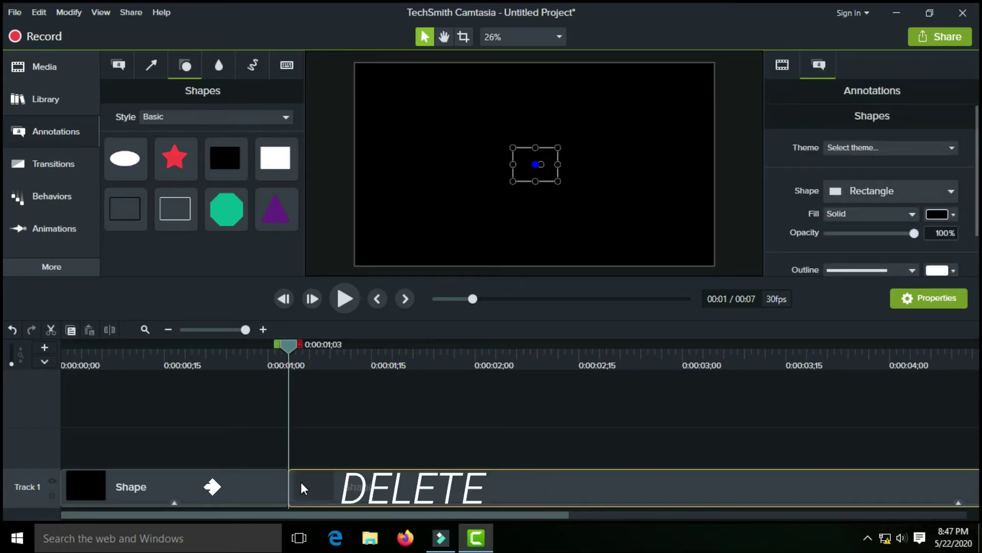
pyautogui.press('Delete')
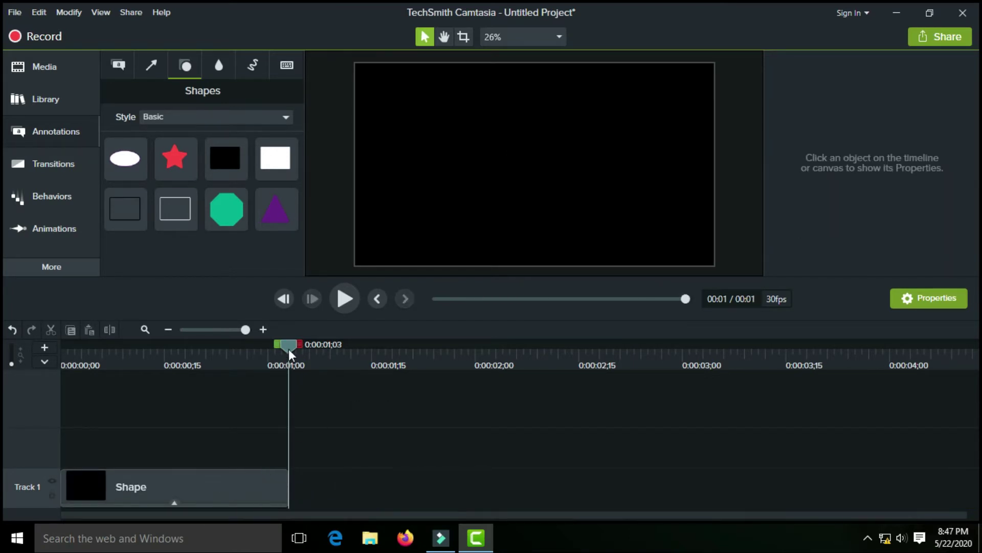
# - Move the playhead to 0:00:01;04 and extend the end of the shape clip slightly past it
pyautogui.moveTo(285, 344); pyautogui.dragTo(275, 345)
pyautogui.click(290, 377)
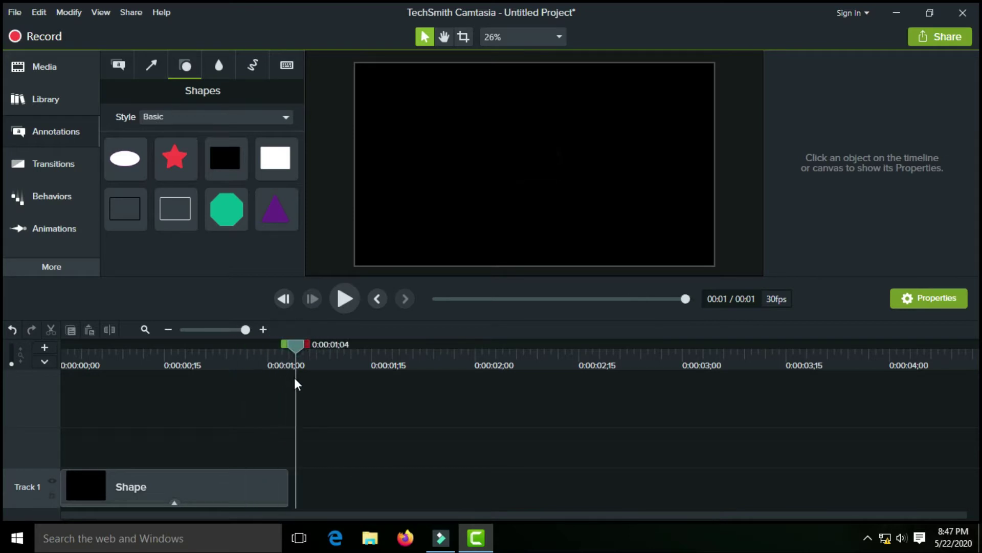
pyautogui.click(246, 483)
pyautogui.moveTo(285, 486); pyautogui.dragTo(317, 486)
pyautogui.click(207, 488)
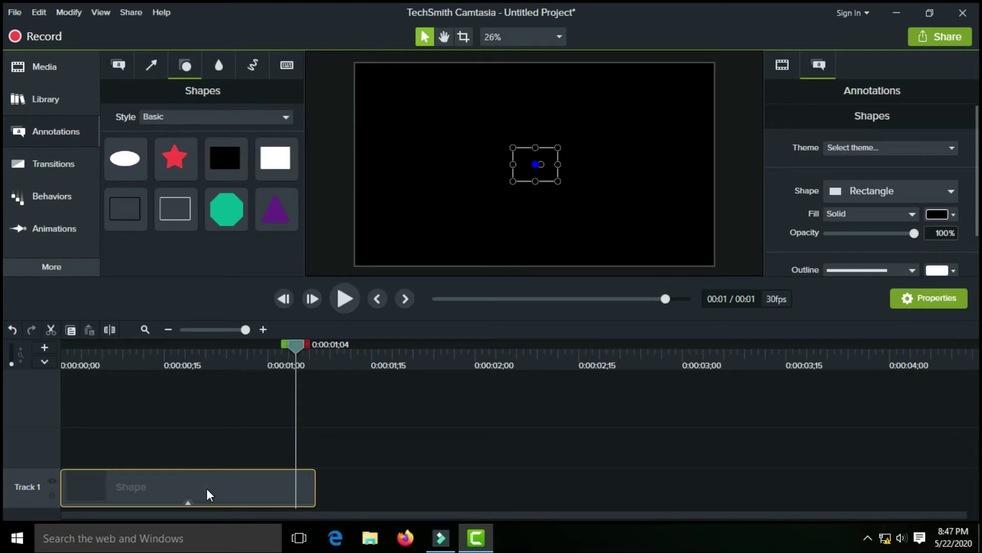
pyautogui.click(160, 457)
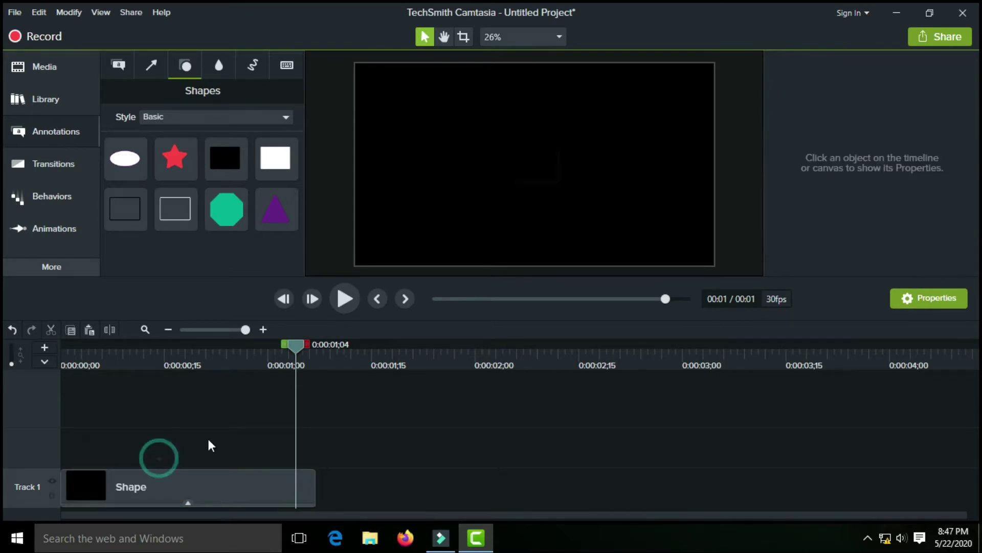
pyautogui.click(149, 432)
pyautogui.click(157, 472)
pyautogui.rightClick(158, 474)
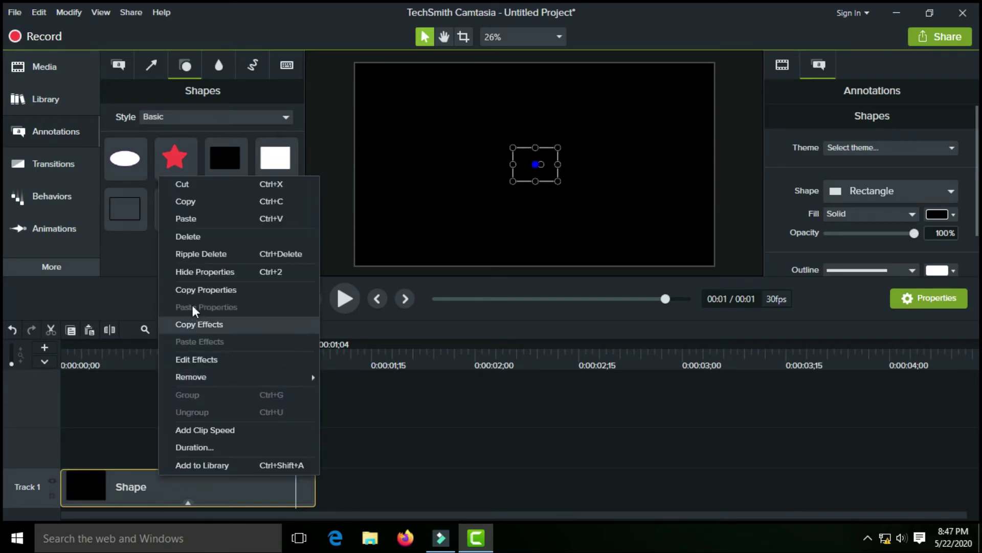
pyautogui.click(549, 169)
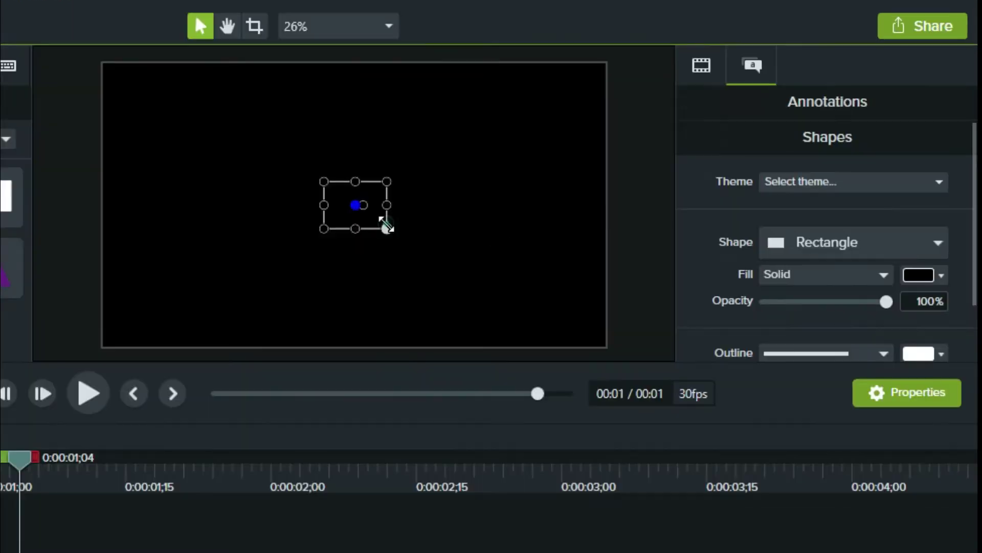
# - Enlarge the rectangle well beyond the canvas edges on all sides and centre it on the canvas
pyautogui.moveTo(558, 180); pyautogui.dragTo(699, 266)
pyautogui.click(625, 222)
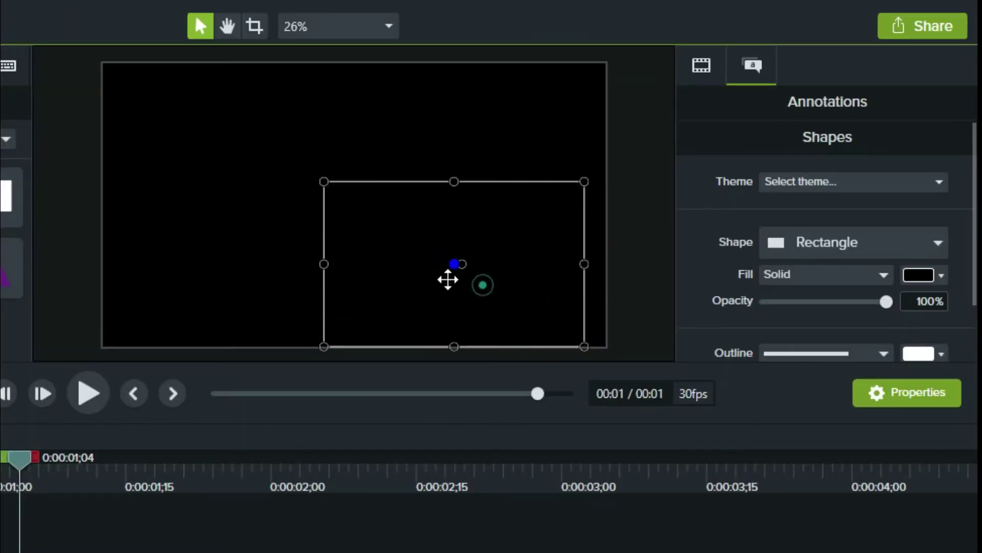
pyautogui.moveTo(448, 280); pyautogui.dragTo(253, 160)
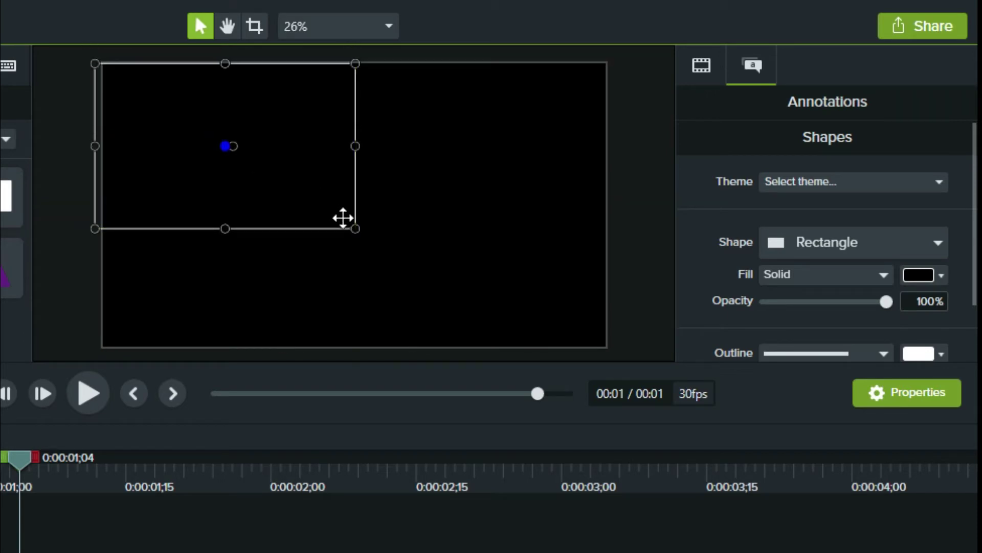
pyautogui.moveTo(353, 225); pyautogui.dragTo(606, 358)
pyautogui.scroll(-3, 424, 252)
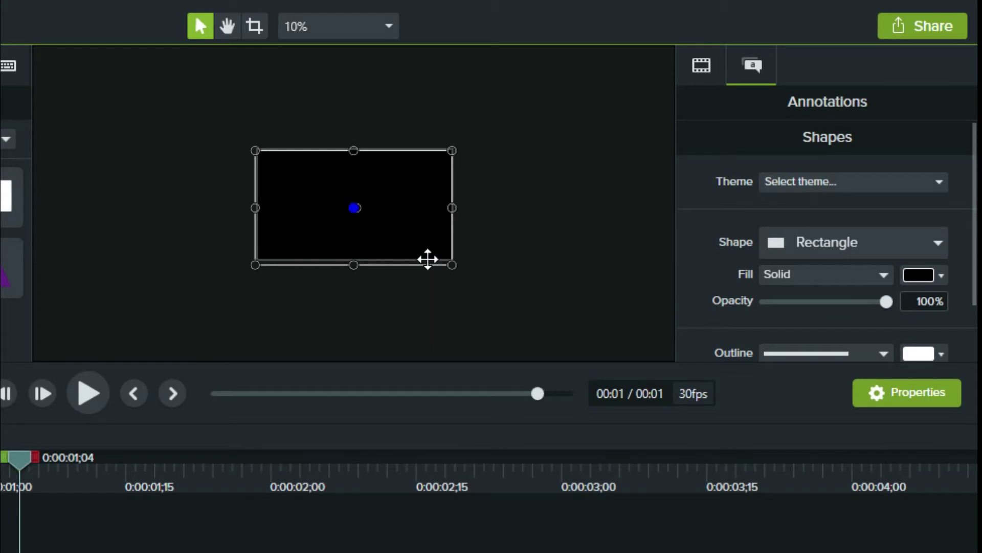
pyautogui.scroll(4, 428, 263)
pyautogui.scroll(-4, 428, 263)
pyautogui.moveTo(449, 263); pyautogui.dragTo(559, 329)
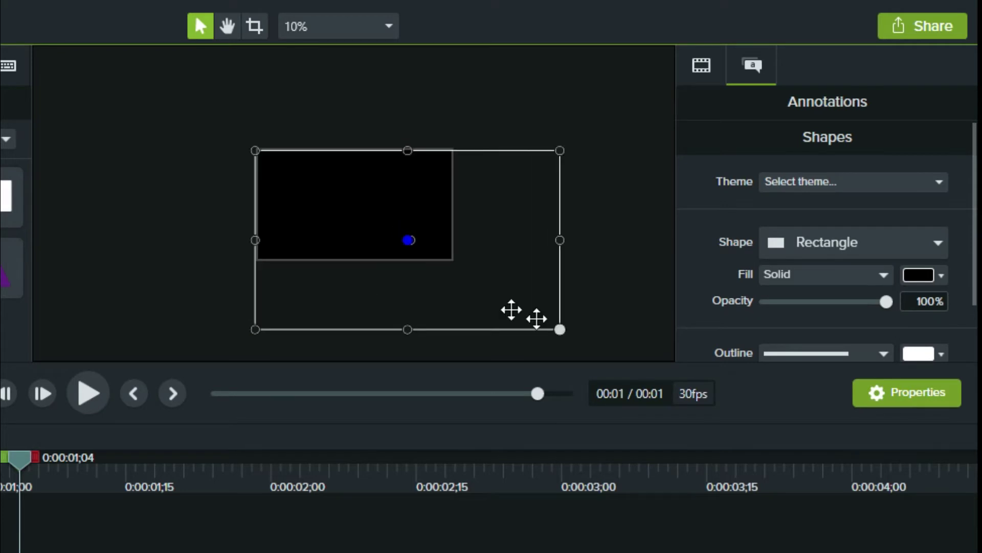
pyautogui.moveTo(500, 298); pyautogui.dragTo(458, 272)
# - Set the rectangle's solid fill to the purple colour #5D04FF
pyautogui.click(917, 277)
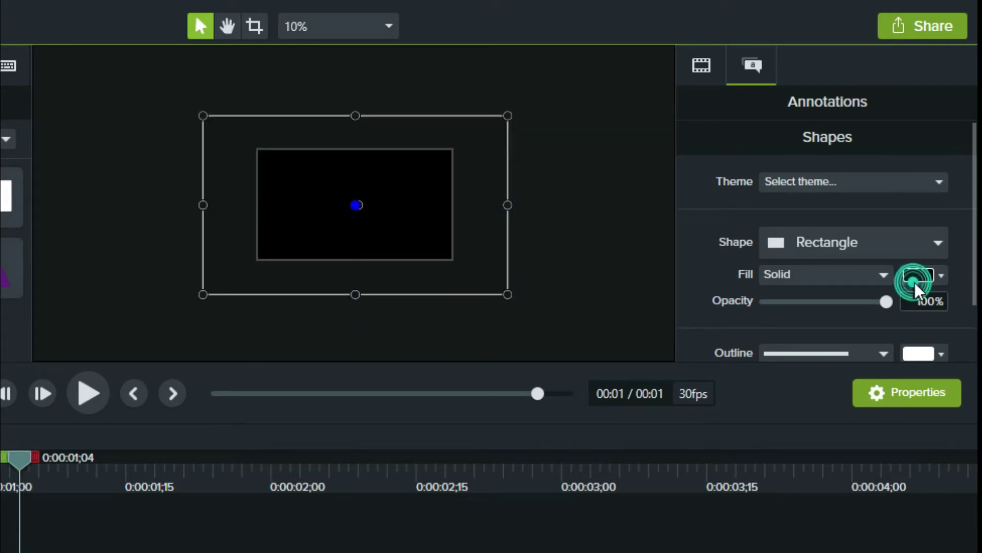
pyautogui.click(943, 396)
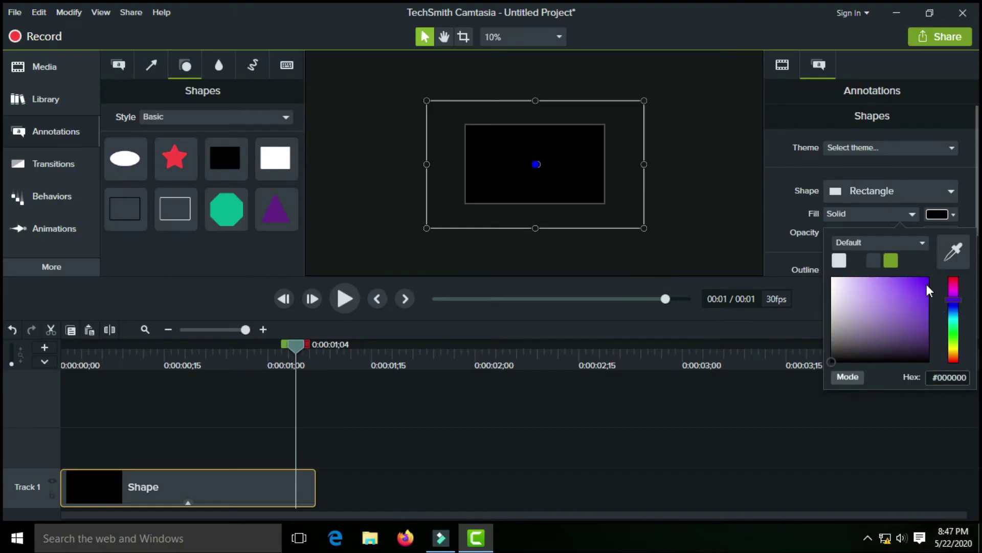
pyautogui.click(926, 279)
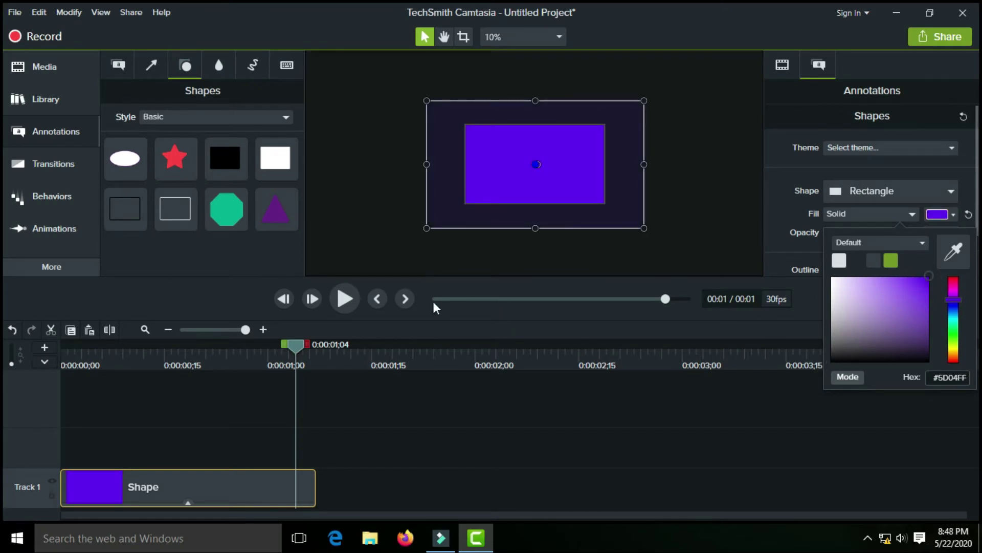
# - Rotate the purple rectangle to a steep diagonal and move it just off the canvas's lower-right corner
pyautogui.moveTo(535, 228); pyautogui.dragTo(535, 226)
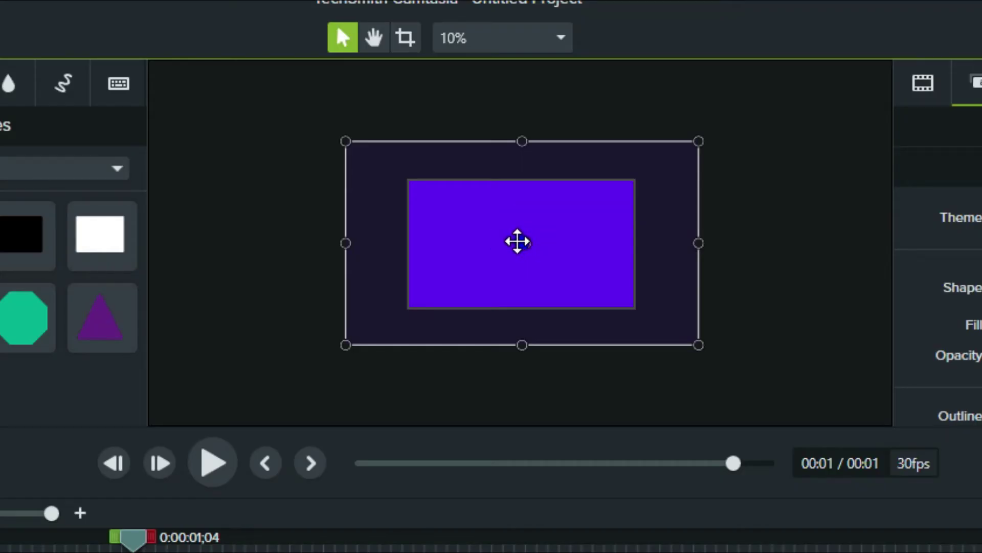
pyautogui.scroll(3, 517, 241)
pyautogui.scroll(-1, 524, 246)
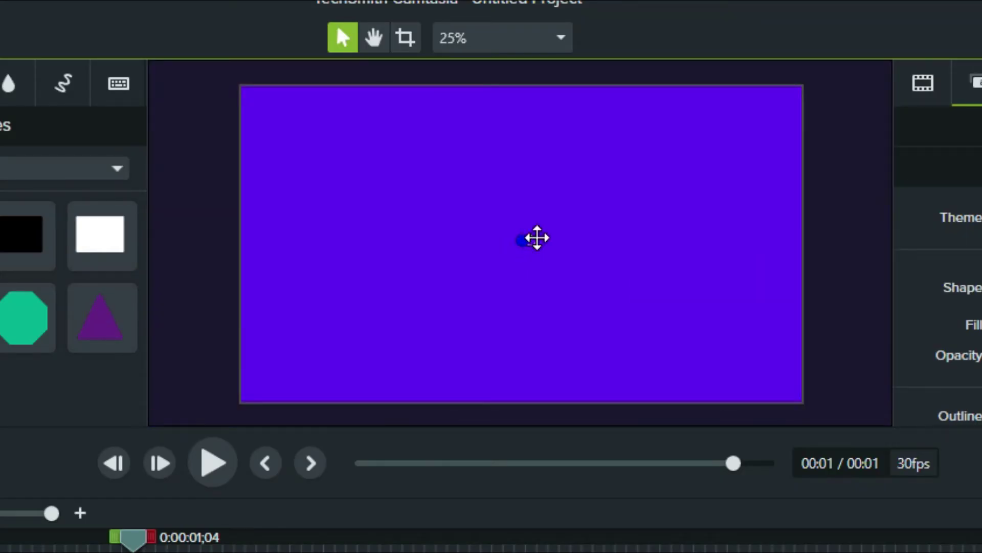
pyautogui.scroll(-1, 532, 239)
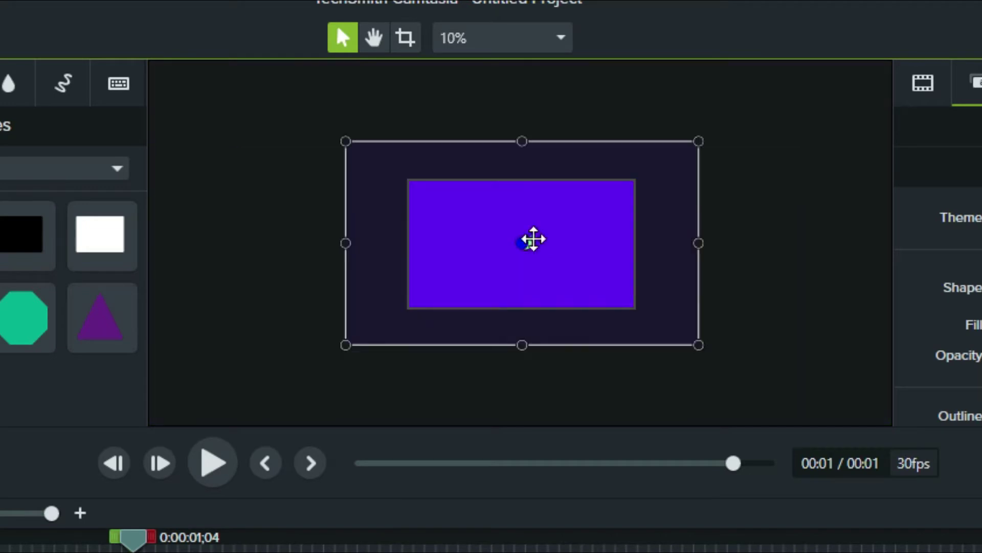
pyautogui.click(528, 241)
pyautogui.moveTo(528, 243); pyautogui.dragTo(517, 250)
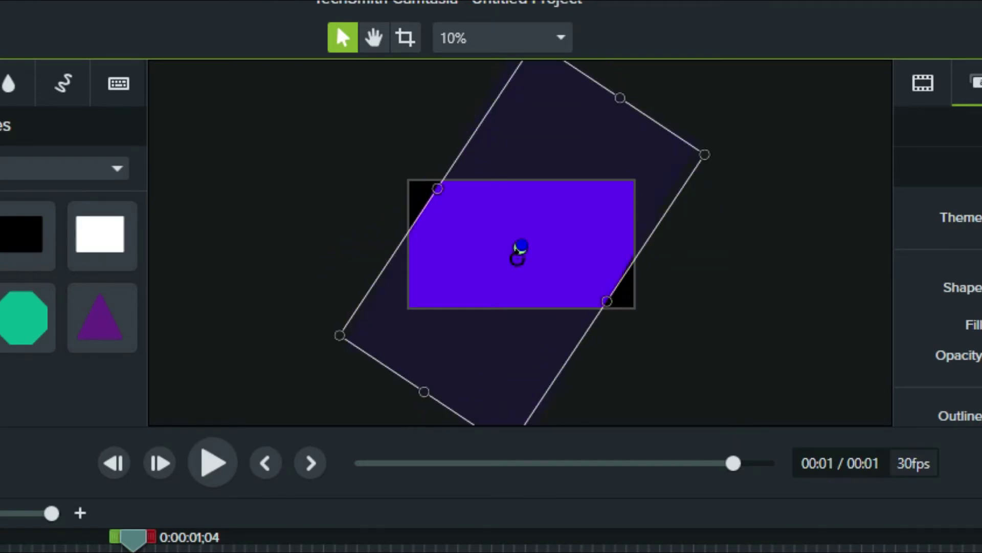
pyautogui.moveTo(502, 300); pyautogui.dragTo(714, 396)
pyautogui.moveTo(656, 258); pyautogui.dragTo(656, 259)
pyautogui.click(408, 419)
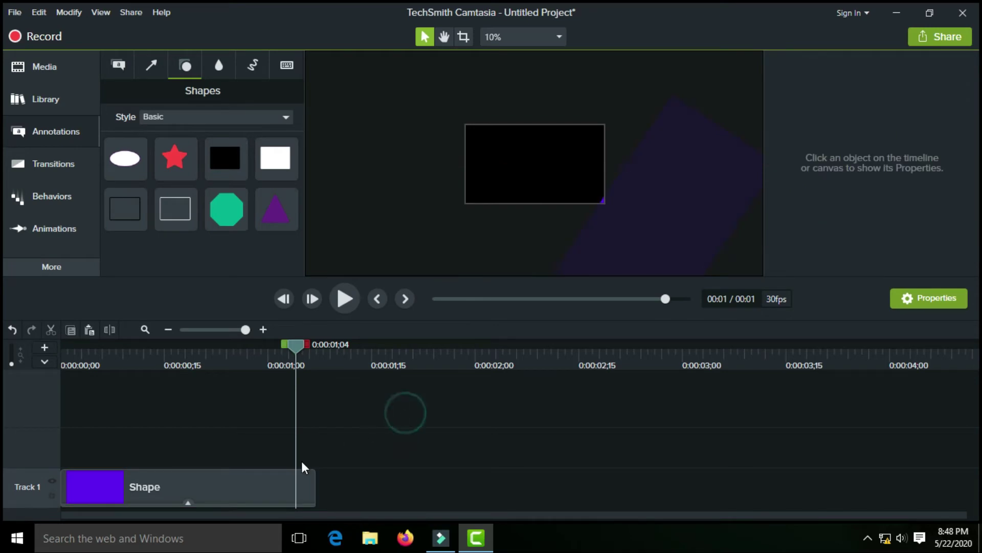
# - Duplicate the purple shape clip onto the track above, starting slightly after the original clip
pyautogui.click(284, 474)
pyautogui.click(122, 405)
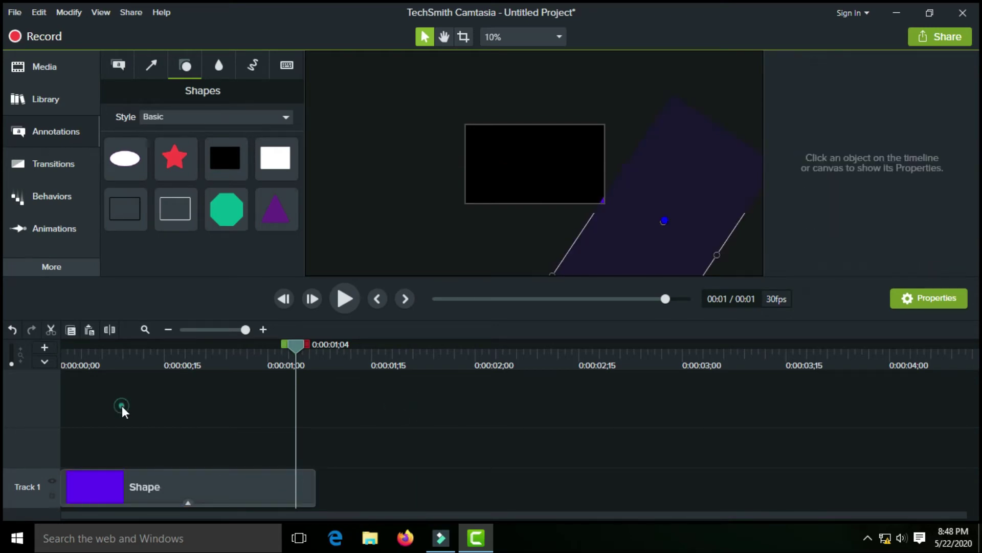
pyautogui.click(118, 481)
pyautogui.rightClick(120, 489)
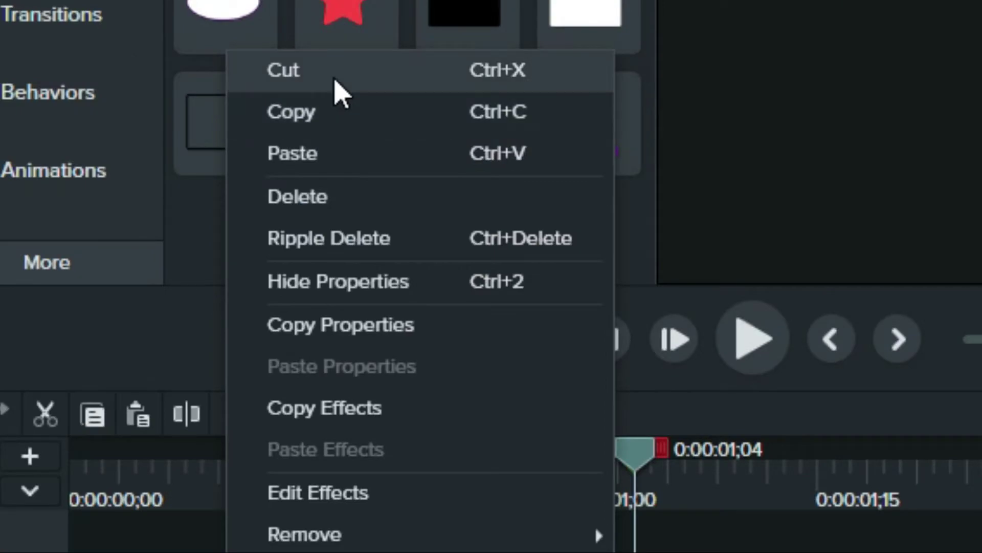
pyautogui.click(332, 107)
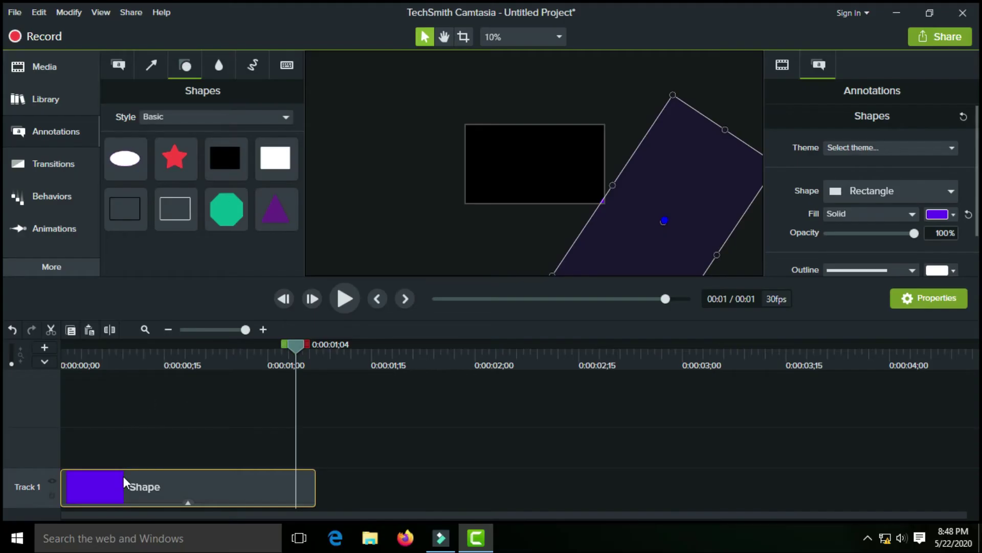
pyautogui.rightClick(123, 468)
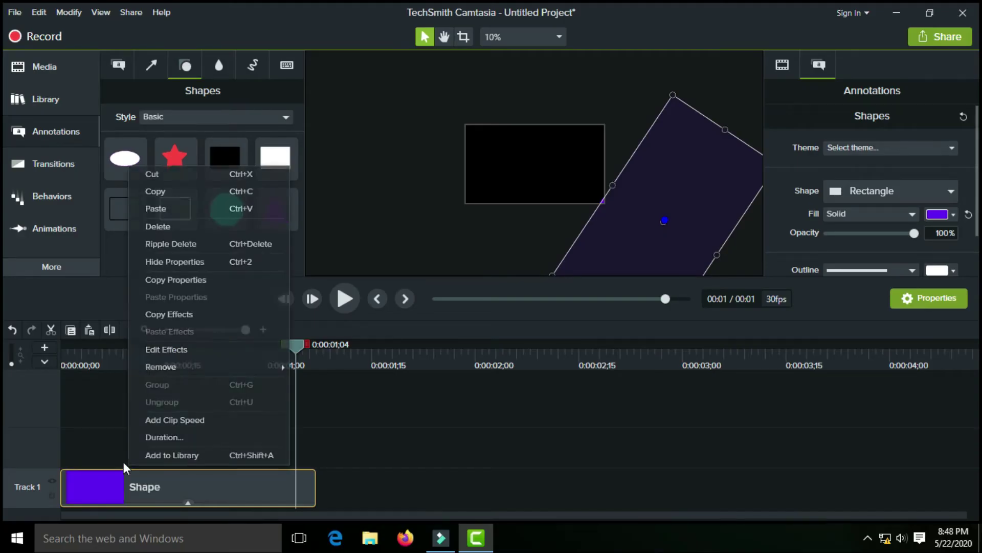
pyautogui.rightClick(97, 443)
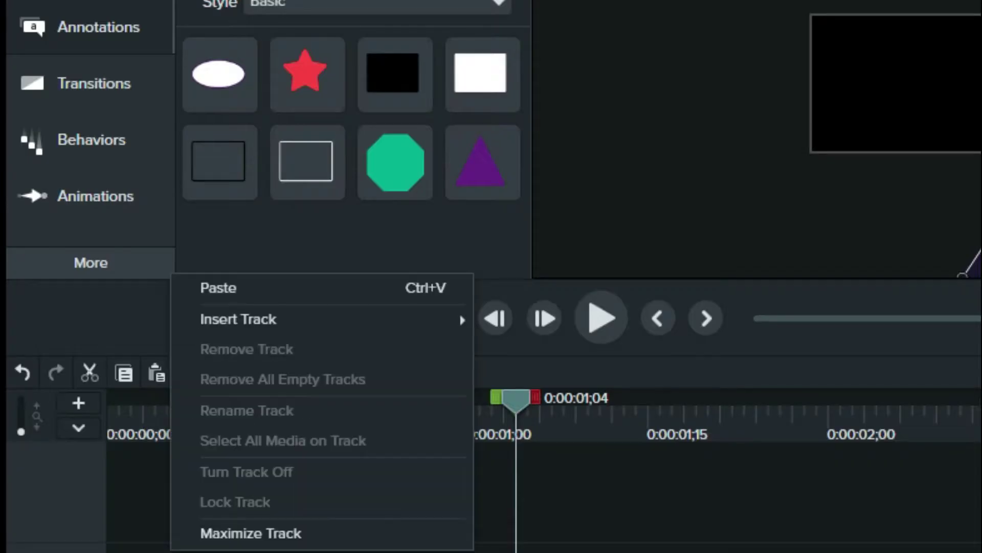
pyautogui.click(248, 289)
pyautogui.click(189, 447)
pyautogui.moveTo(179, 449); pyautogui.dragTo(167, 455)
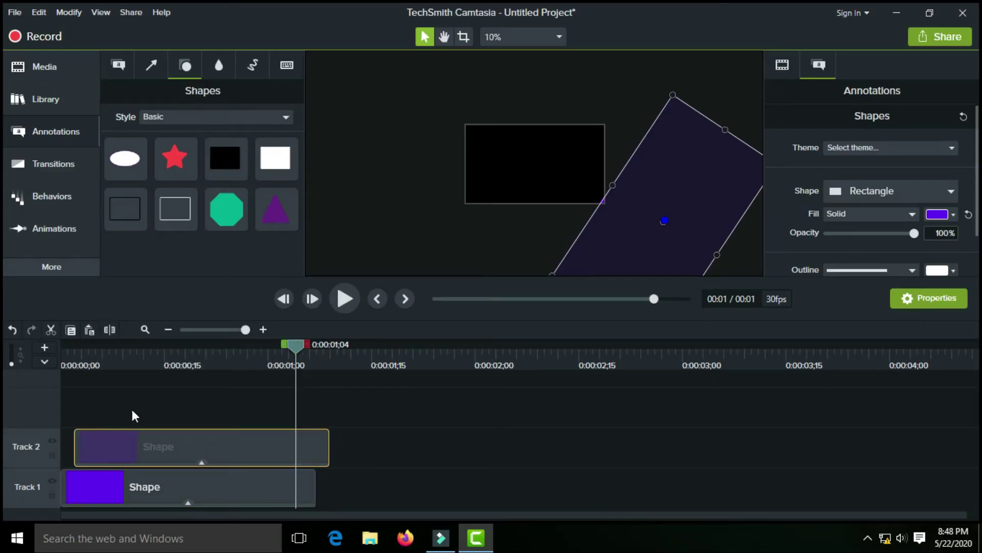
# - Change the solid fill of the duplicated rectangle on Track 2 to red #FF0006
pyautogui.click(89, 364)
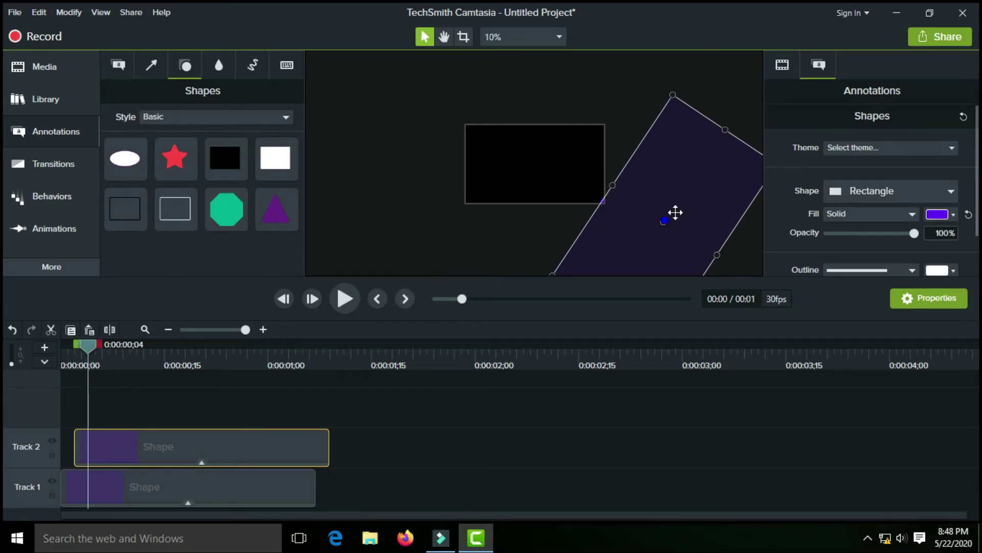
pyautogui.click(938, 214)
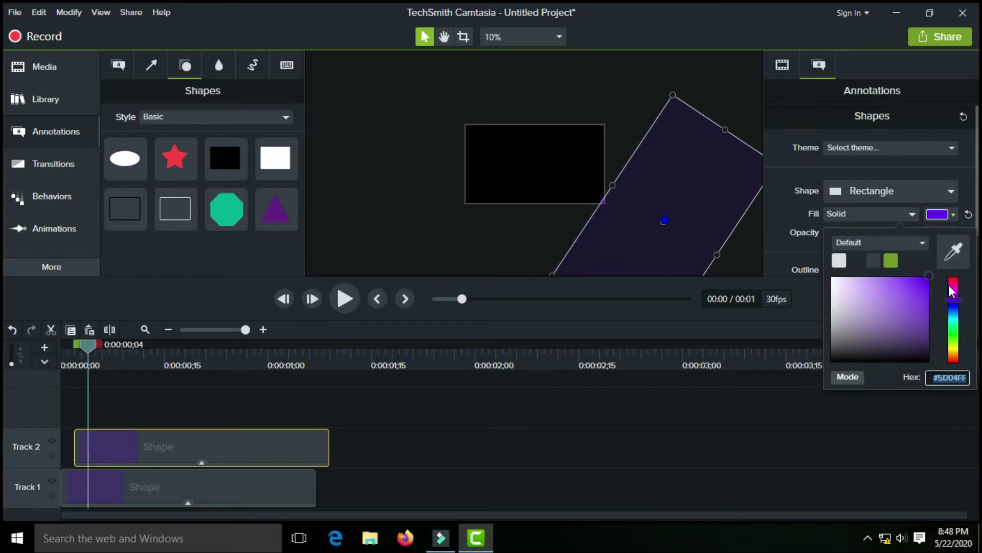
pyautogui.click(951, 284)
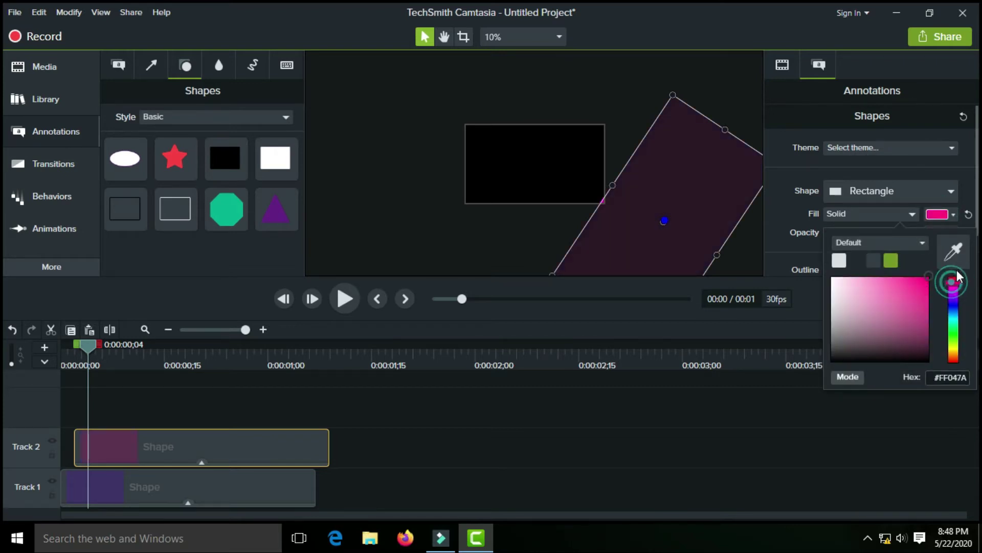
pyautogui.click(952, 276)
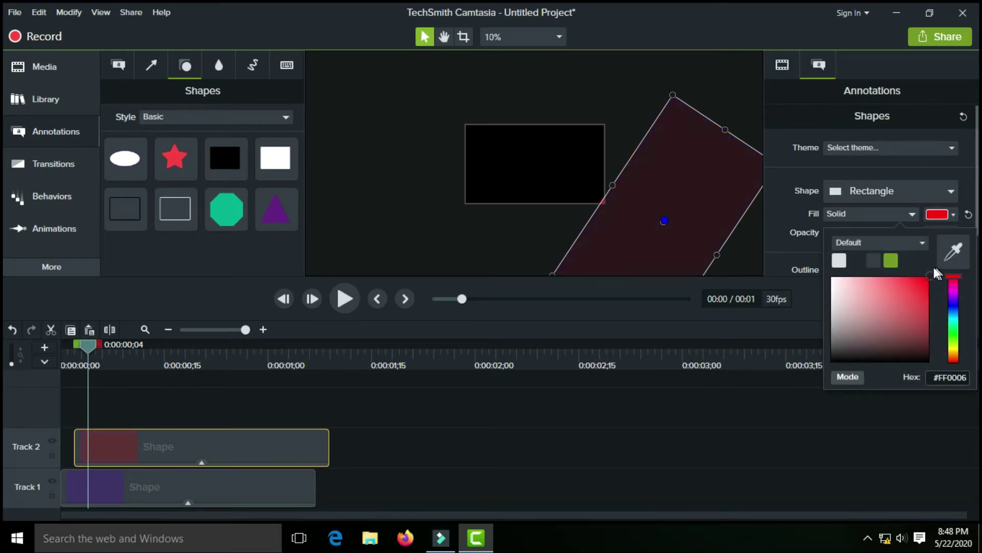
pyautogui.click(688, 419)
# - Paste another copy of the purple shape onto Track 3, starting at 0:00:00;04, slightly after the red clip
pyautogui.click(219, 440)
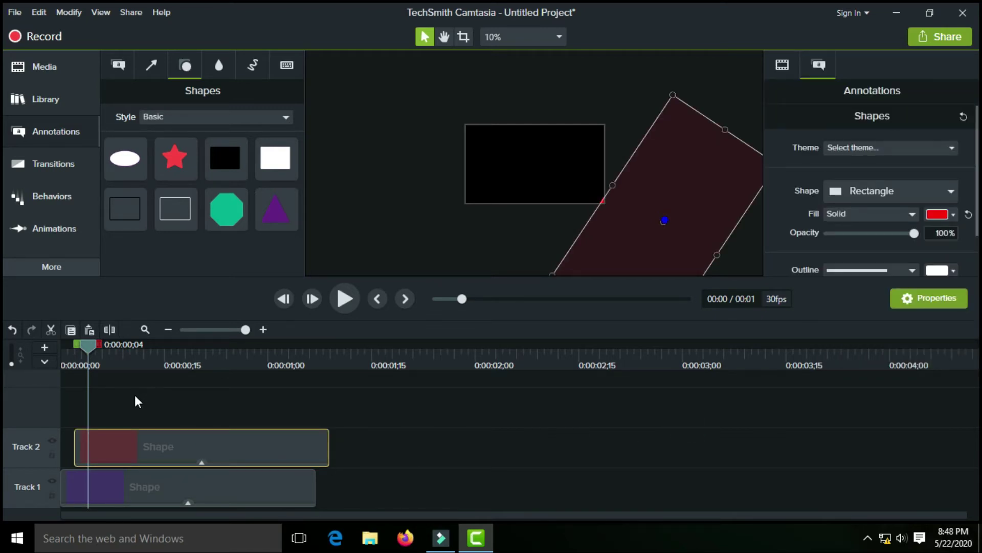
pyautogui.rightClick(134, 394)
pyautogui.click(187, 231)
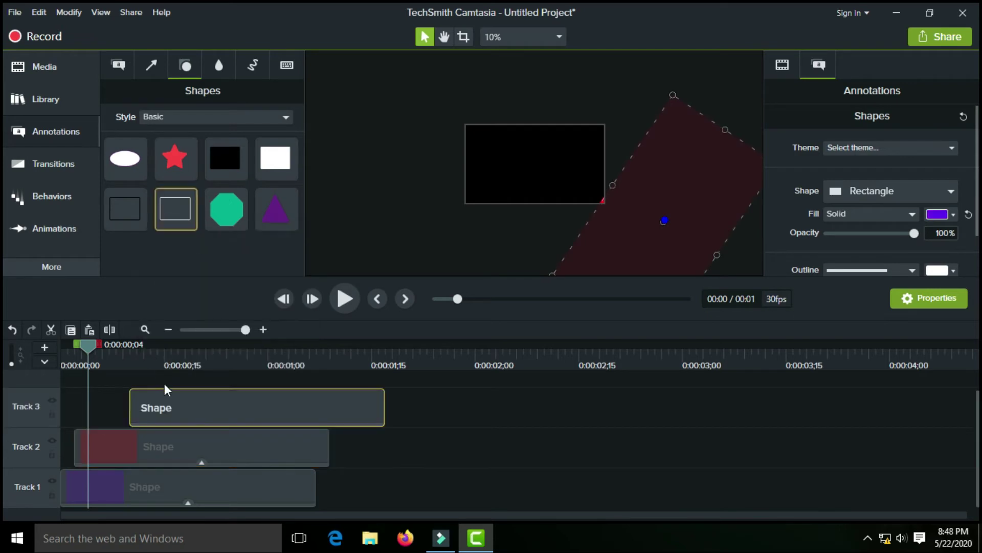
pyautogui.moveTo(163, 395); pyautogui.dragTo(131, 394)
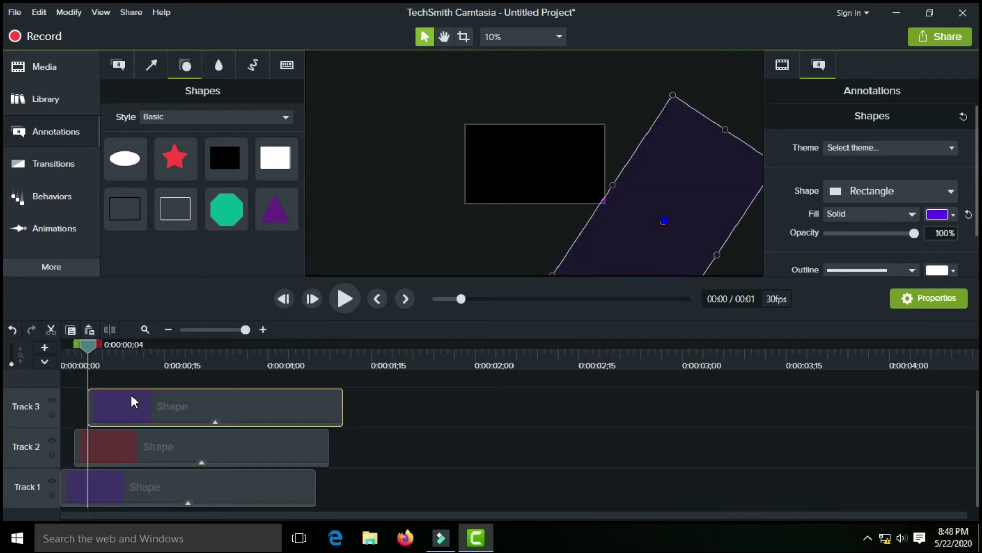
# - Set the Track 3 rectangle's solid fill to the turquoise colour #04FFC1
pyautogui.click(952, 214)
pyautogui.click(953, 324)
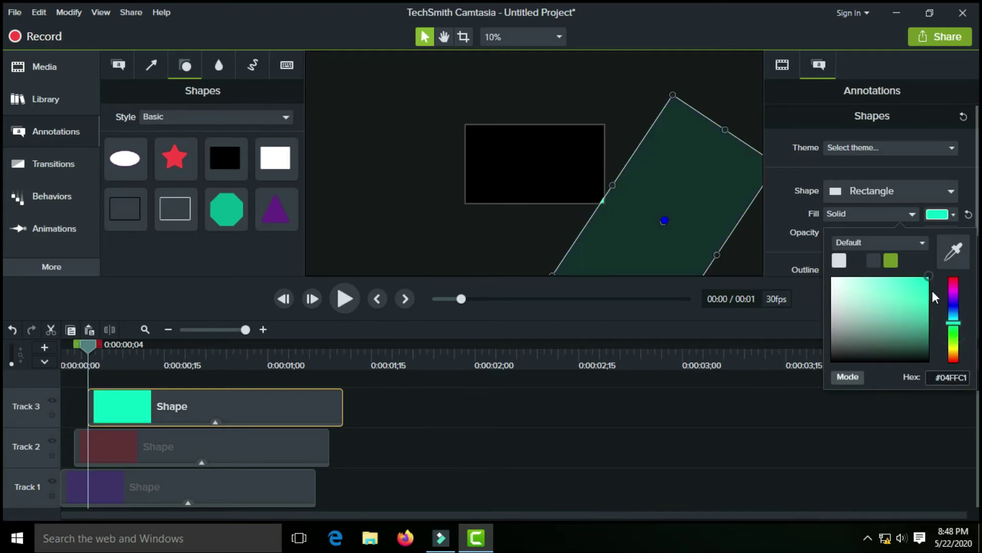
pyautogui.click(534, 427)
# - Paste a further copy of the purple shape onto Track 4, starting slightly after the turquoise clip
pyautogui.scroll(1, 220, 385)
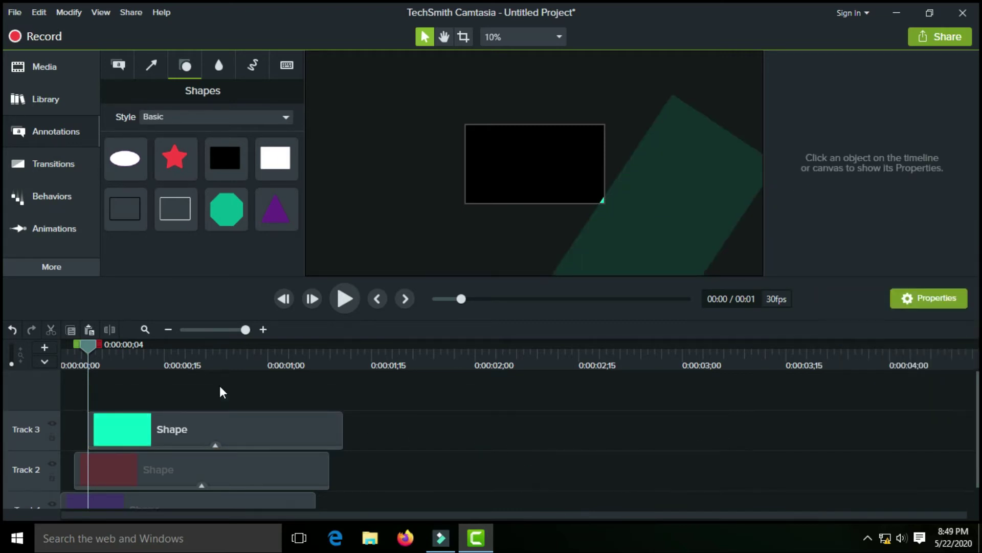
pyautogui.rightClick(165, 382)
pyautogui.click(223, 222)
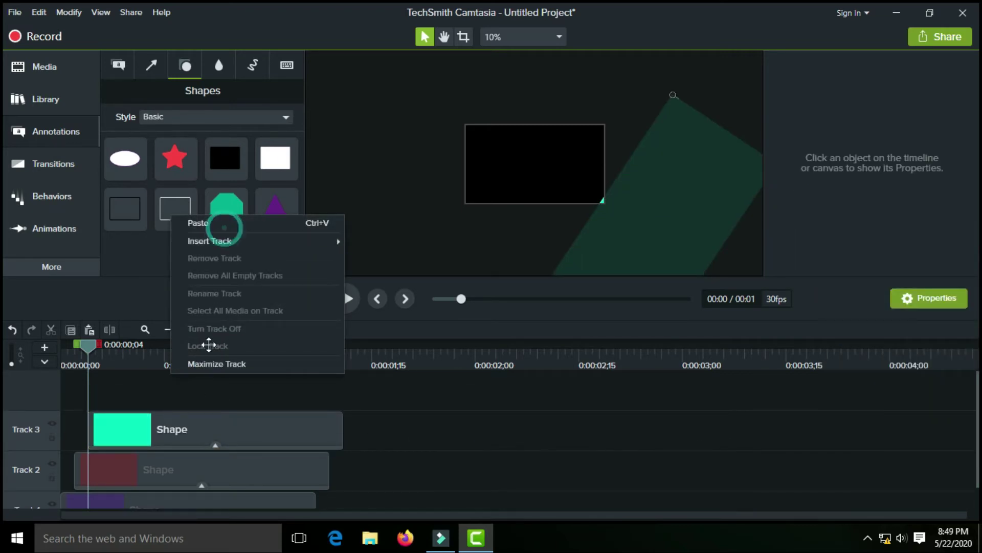
pyautogui.moveTo(193, 391); pyautogui.dragTo(132, 429)
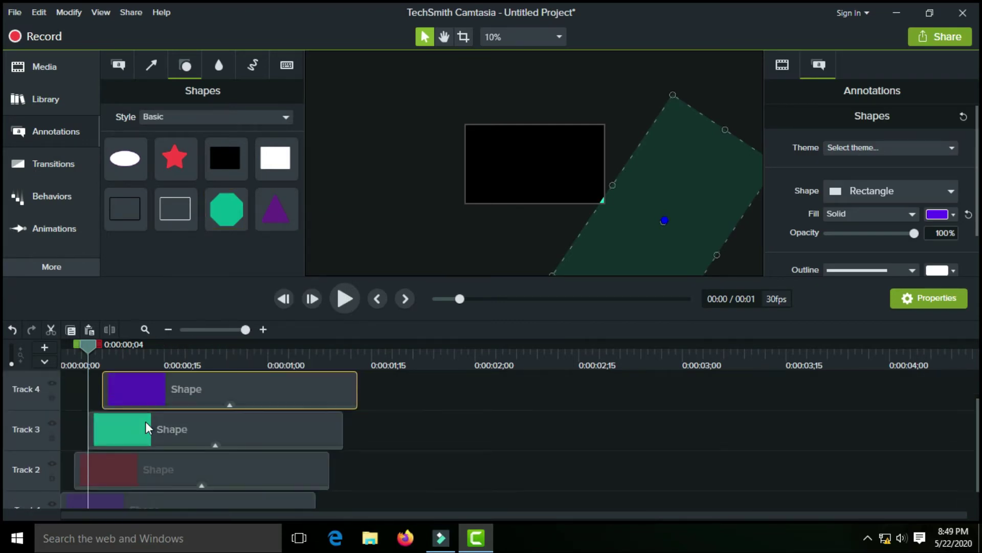
# - Set the Track 4 rectangle's solid fill to the amber colour #FFBA00
pyautogui.click(954, 214)
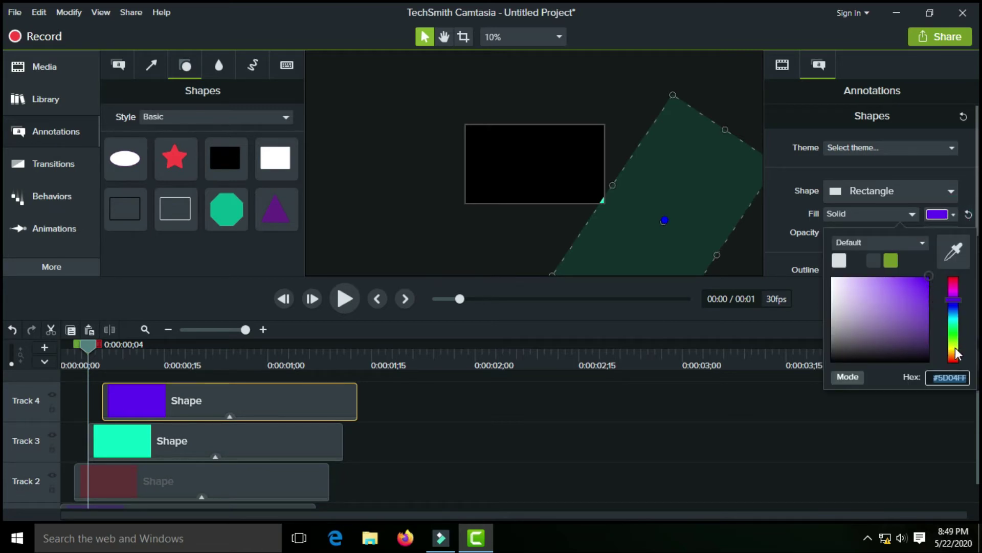
pyautogui.click(955, 348)
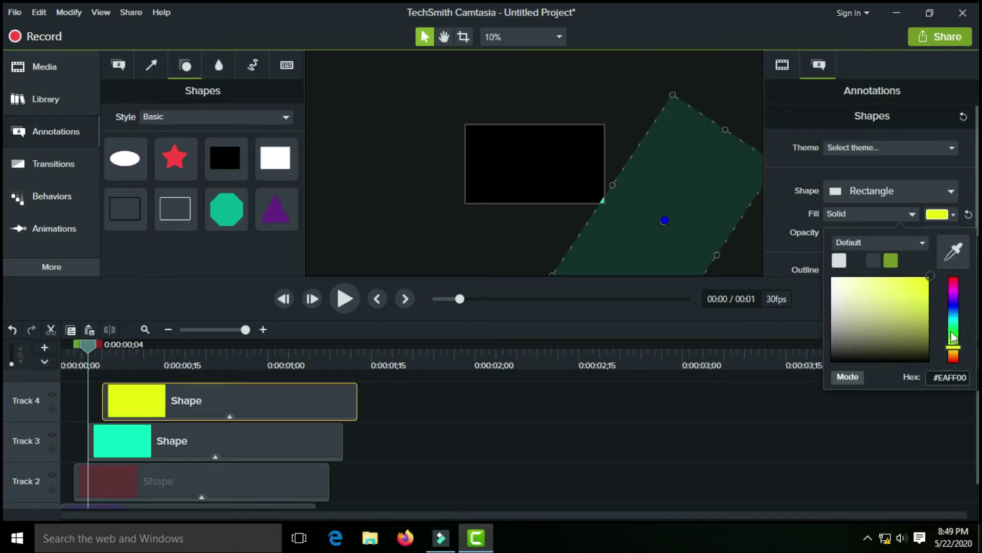
pyautogui.click(954, 352)
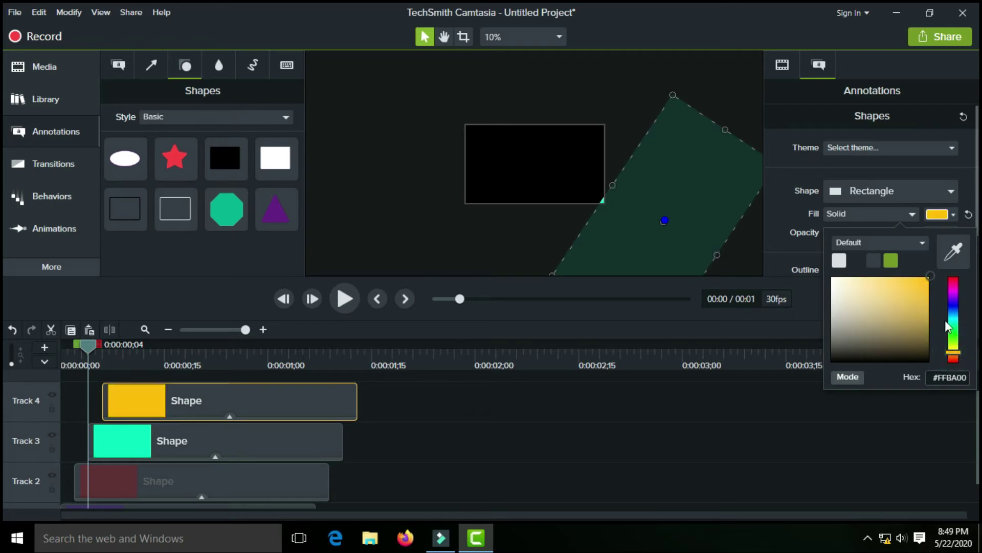
pyautogui.click(721, 402)
pyautogui.scroll(-1, 598, 404)
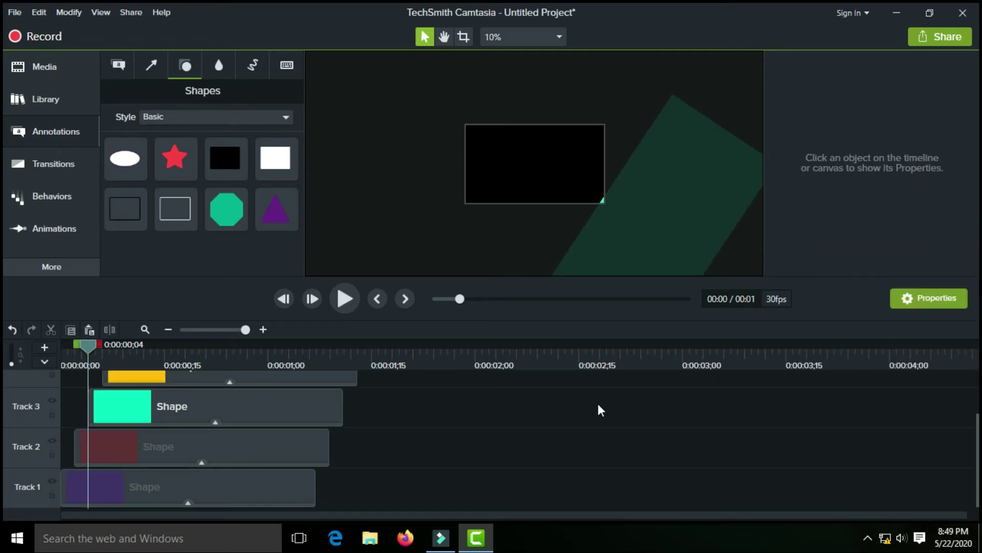
pyautogui.scroll(2, 596, 404)
pyautogui.scroll(-2, 594, 405)
pyautogui.scroll(2, 263, 496)
pyautogui.scroll(-1, 263, 495)
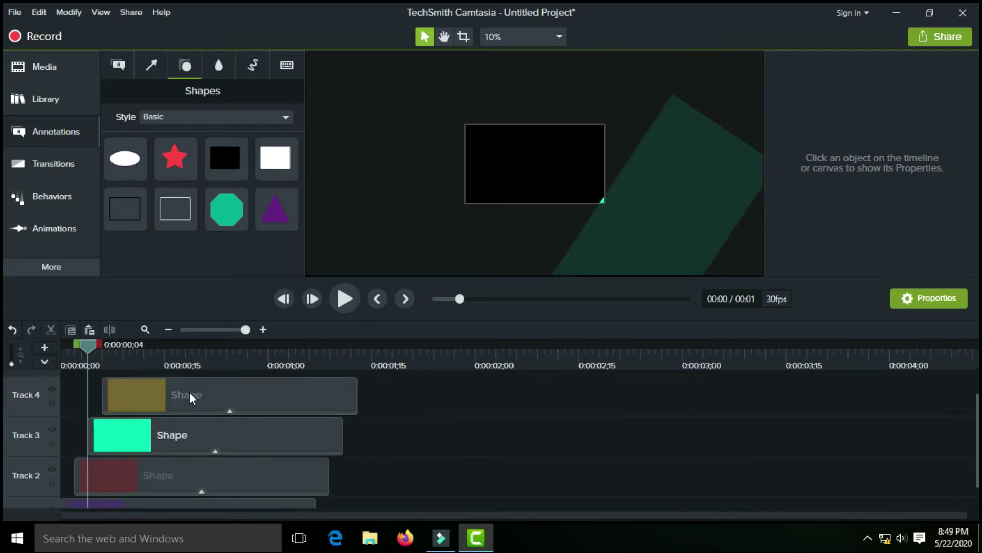
pyautogui.scroll(-1, 191, 391)
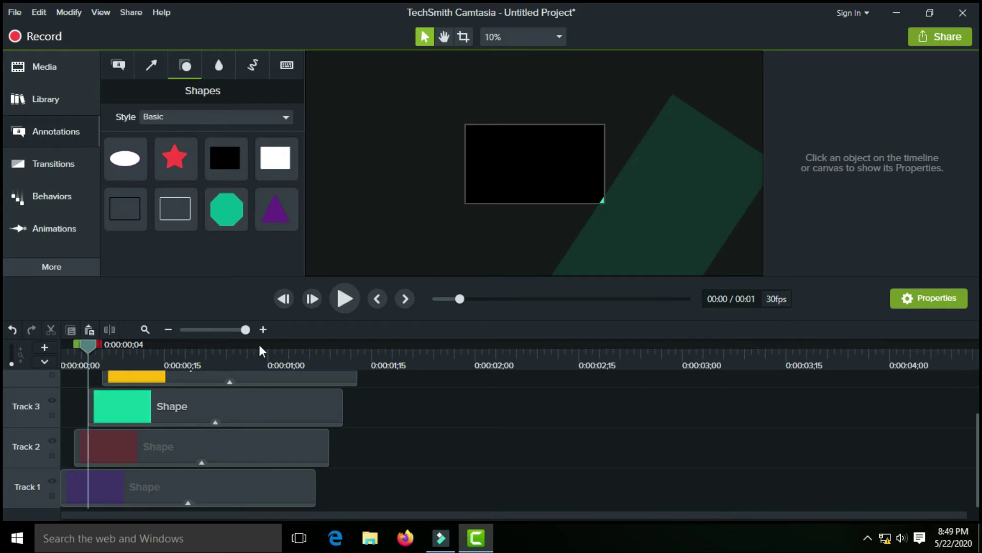
pyautogui.click(168, 330)
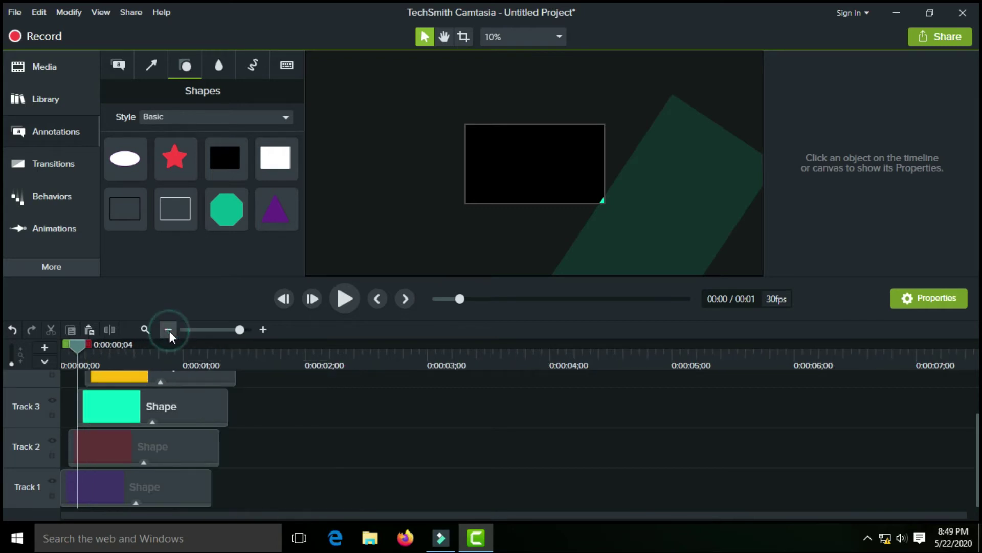
pyautogui.click(262, 330)
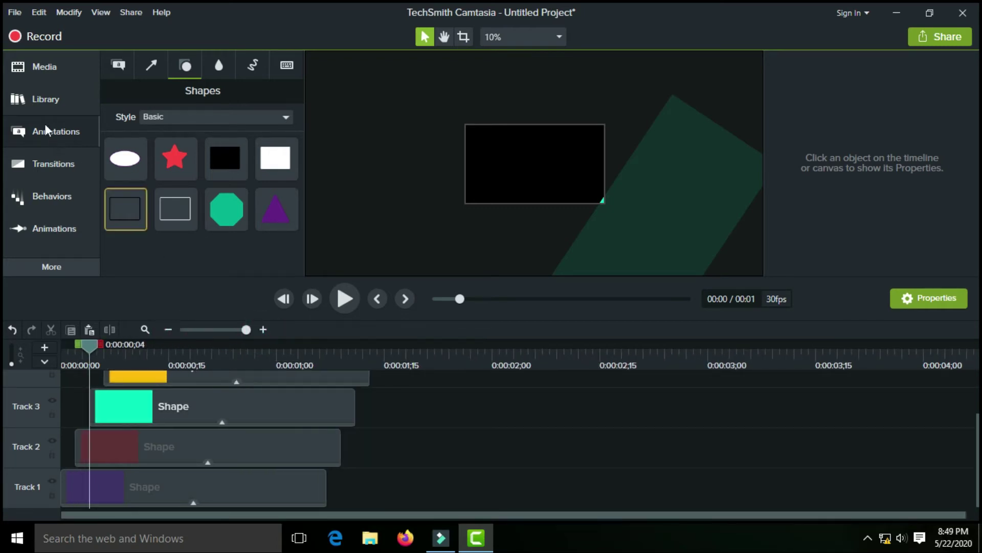
# - Add a Custom animation to the purple shape on Track 1 and to the red shape on Track 2
pyautogui.click(51, 66)
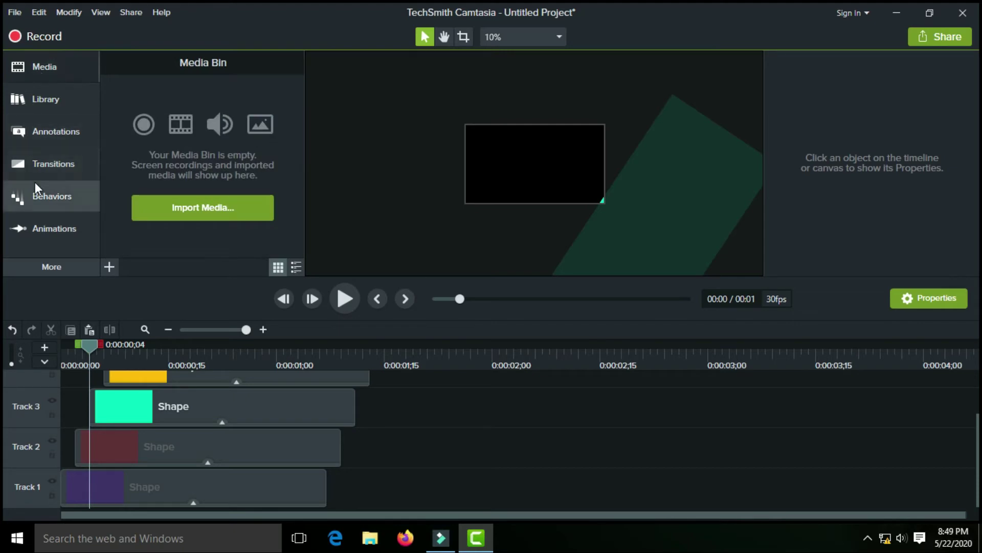
pyautogui.click(53, 225)
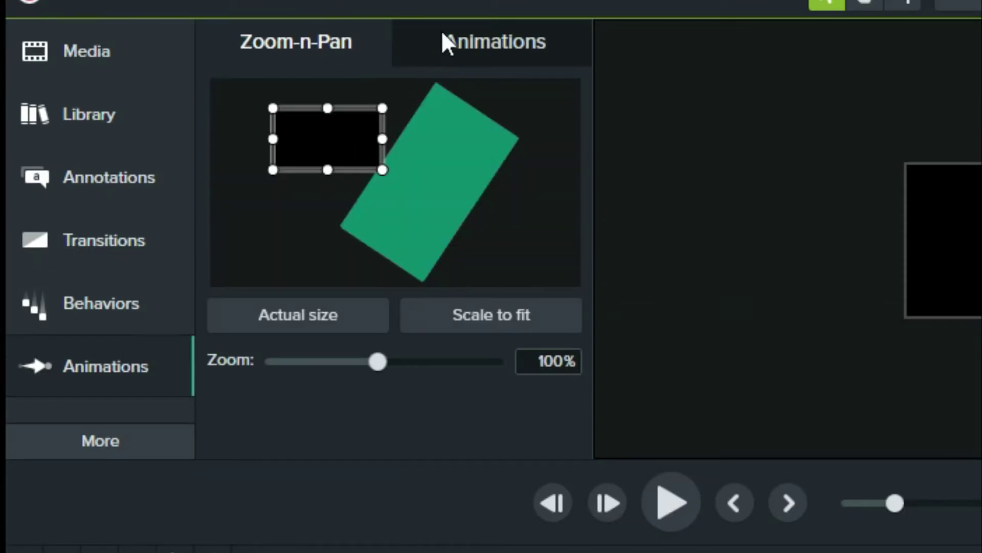
pyautogui.click(444, 40)
pyautogui.moveTo(279, 108); pyautogui.dragTo(136, 493)
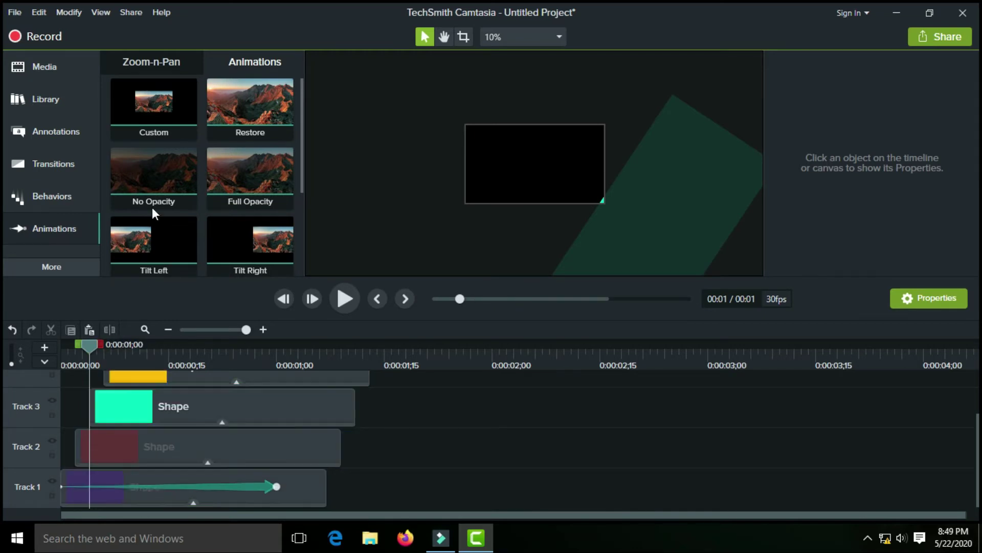
pyautogui.moveTo(152, 105); pyautogui.dragTo(197, 450)
# - Add a Custom animation to the turquoise shape on Track 3 and to the amber shape on Track 4
pyautogui.moveTo(158, 127); pyautogui.dragTo(197, 387)
pyautogui.scroll(2, 220, 400)
pyautogui.scroll(-1, 218, 401)
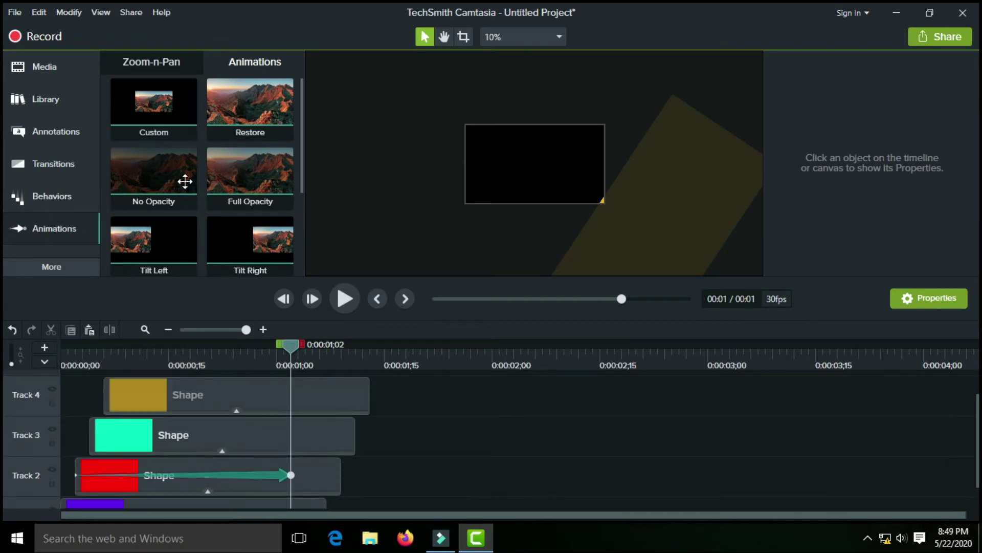
pyautogui.moveTo(154, 105); pyautogui.dragTo(207, 436)
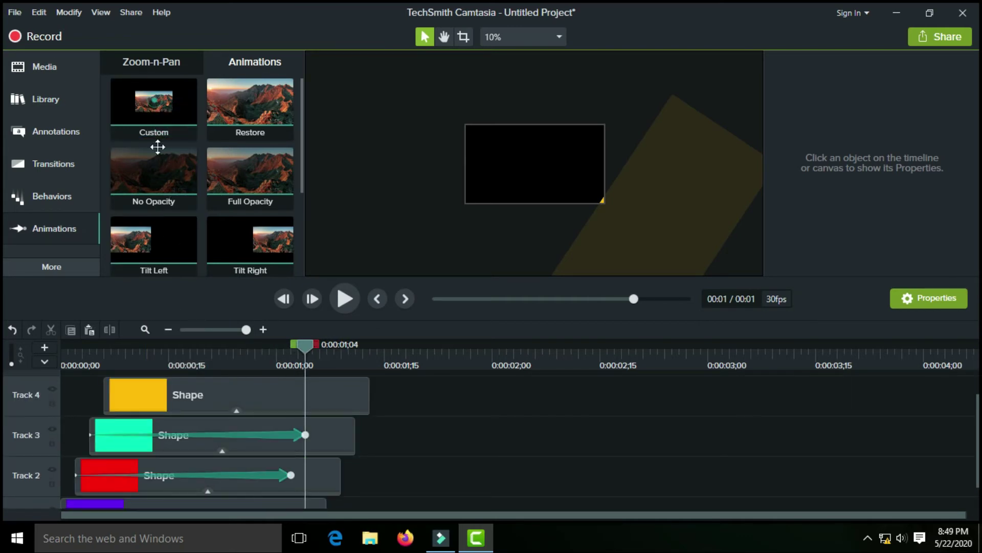
pyautogui.moveTo(158, 147); pyautogui.dragTo(238, 392)
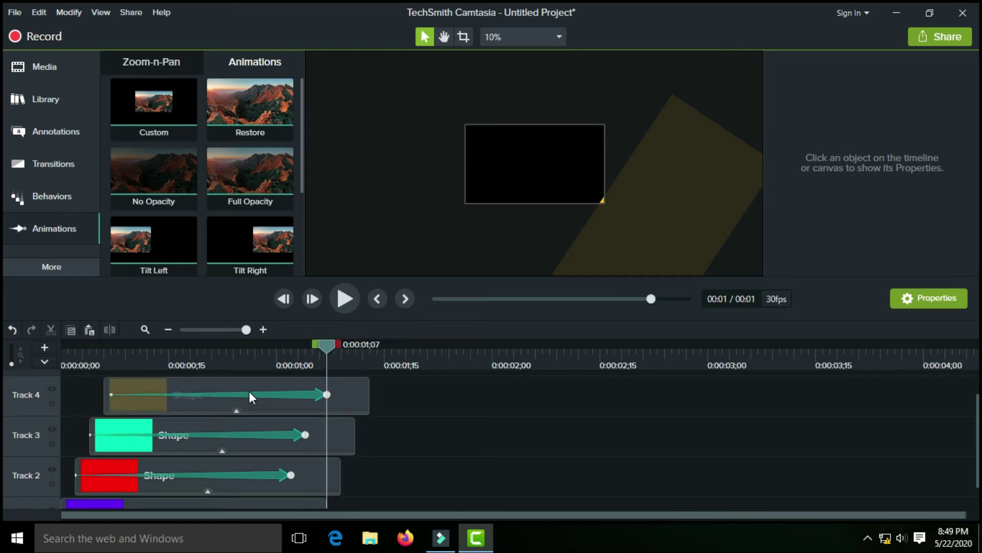
# - Lock Tracks 2, 3 and 4 so that only the purple shape on Track 1 stays editable
pyautogui.scroll(-1, 247, 394)
pyautogui.scroll(2, 248, 396)
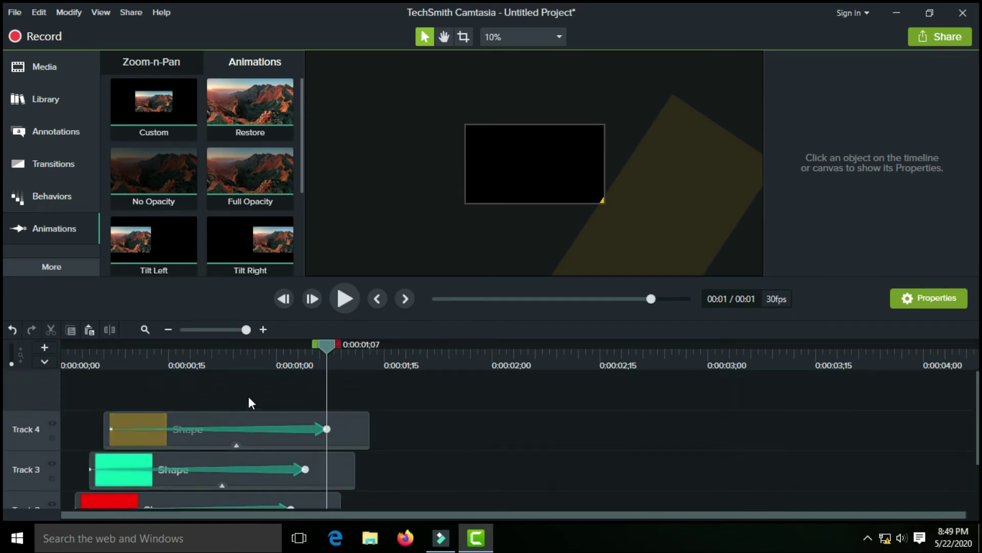
pyautogui.scroll(-2, 247, 396)
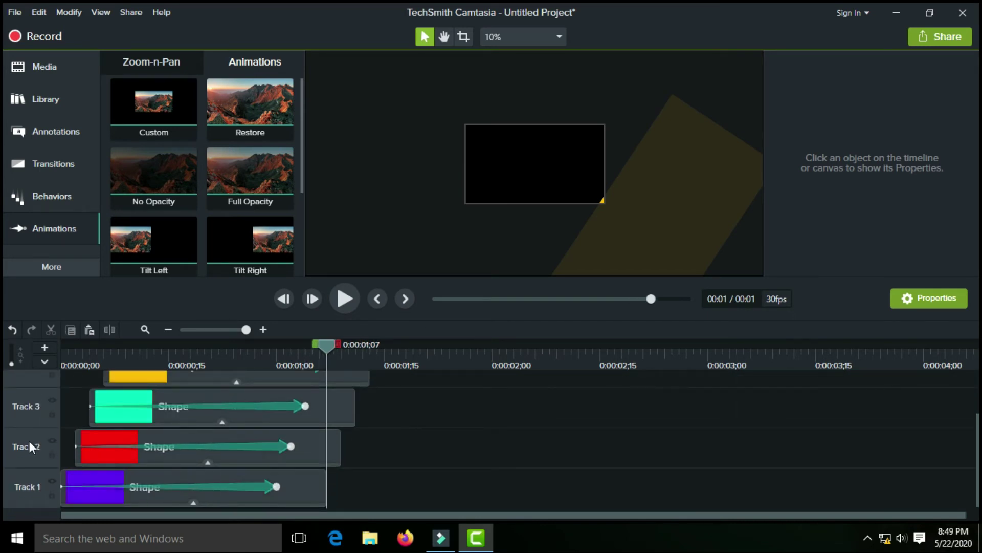
pyautogui.click(51, 455)
pyautogui.click(52, 414)
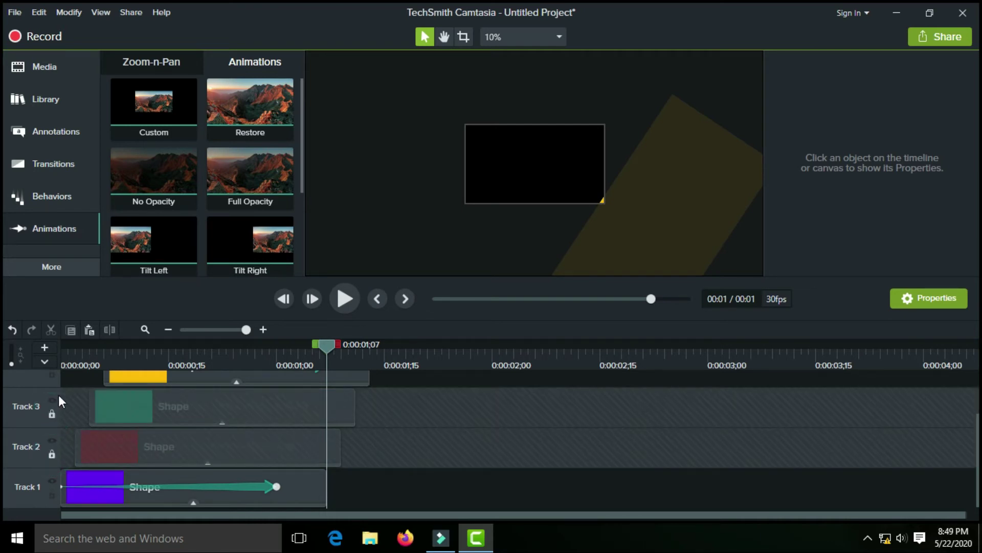
pyautogui.click(50, 376)
pyautogui.scroll(2, 66, 399)
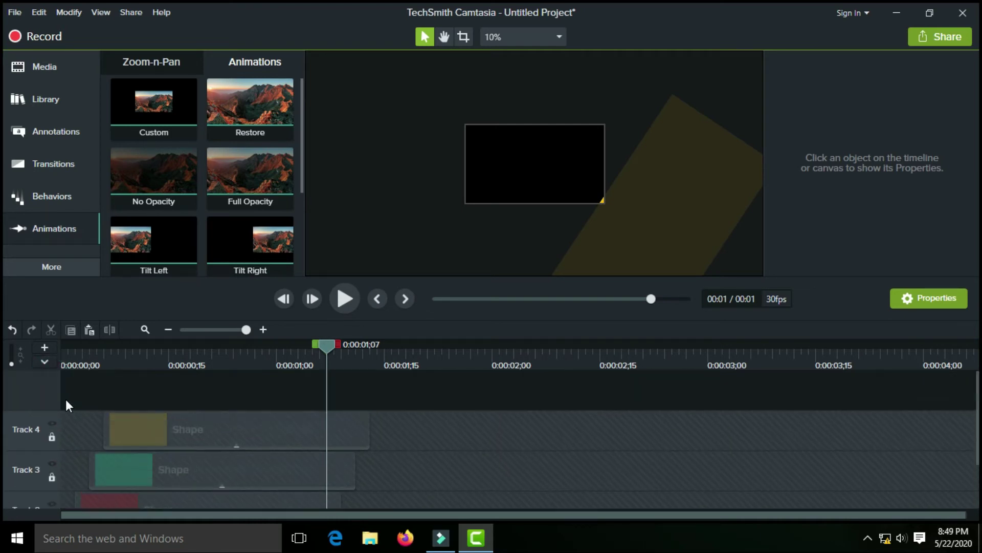
# - At the end point of the purple shape's animation, move the rectangle diagonally across the canvas to just beyond its upper-left corner
pyautogui.scroll(-2, 137, 435)
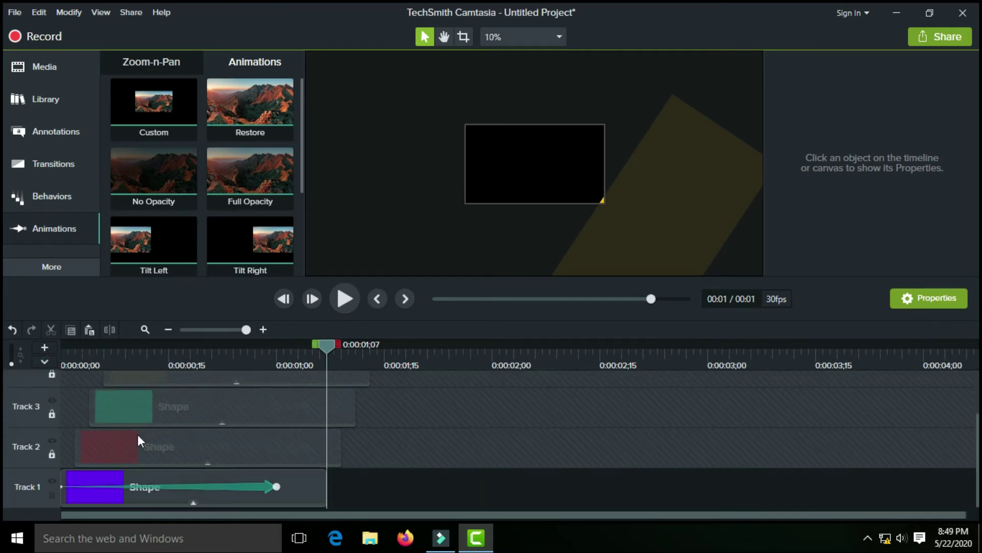
pyautogui.click(279, 485)
pyautogui.moveTo(280, 485)
pyautogui.mouseDown()
pyautogui.moveTo(291, 485)
pyautogui.moveTo(277, 484)
pyautogui.mouseUp()
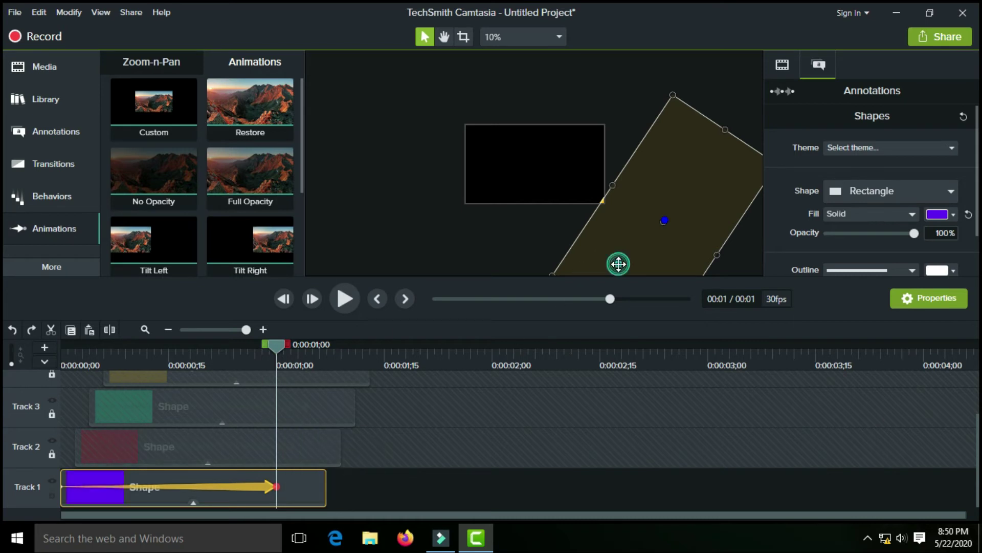
pyautogui.moveTo(618, 263); pyautogui.dragTo(524, 216)
pyautogui.moveTo(466, 183); pyautogui.dragTo(379, 128)
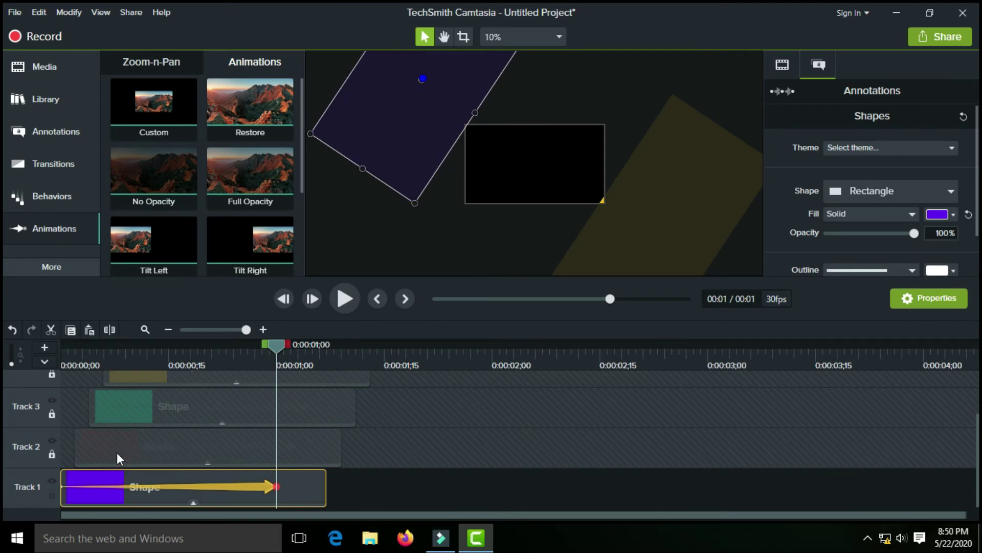
# - Lock Track 1, unlock Track 2 and move the red rectangle beyond the canvas's upper-left corner at the end of its animation
pyautogui.click(52, 494)
pyautogui.click(51, 453)
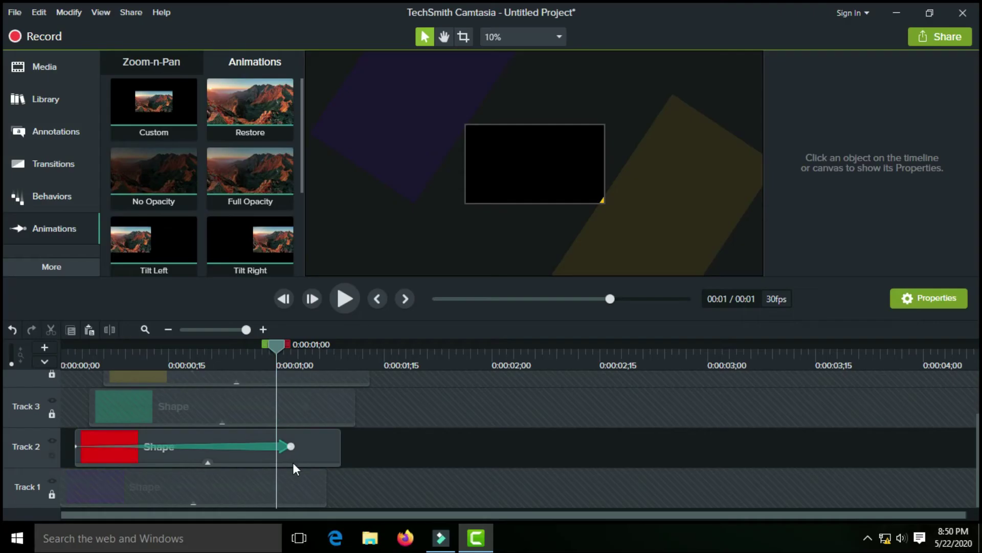
pyautogui.click(290, 446)
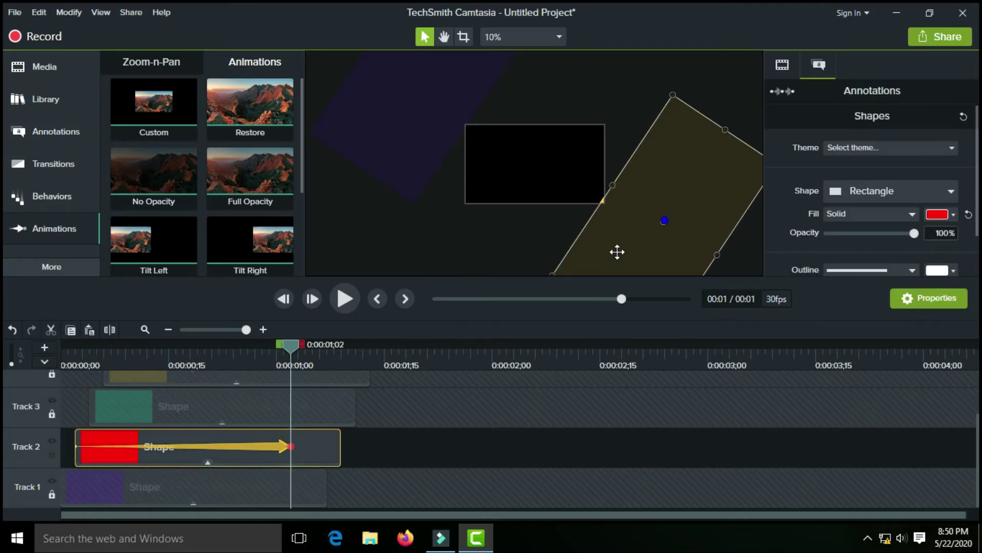
pyautogui.moveTo(523, 214); pyautogui.dragTo(358, 111)
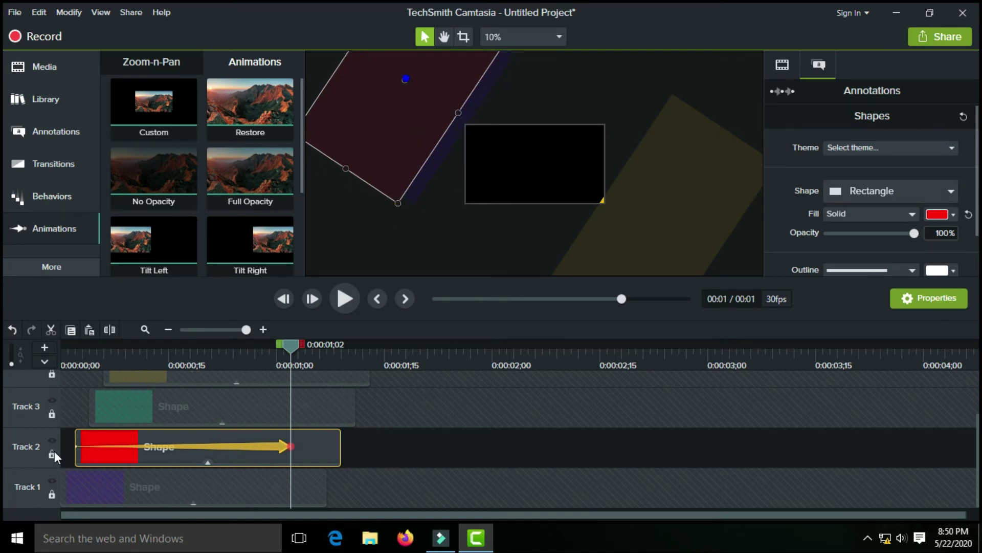
# - Play the timeline from near its start to preview how the purple and red rectangles sweep across the canvas
pyautogui.click(284, 347)
pyautogui.click(62, 362)
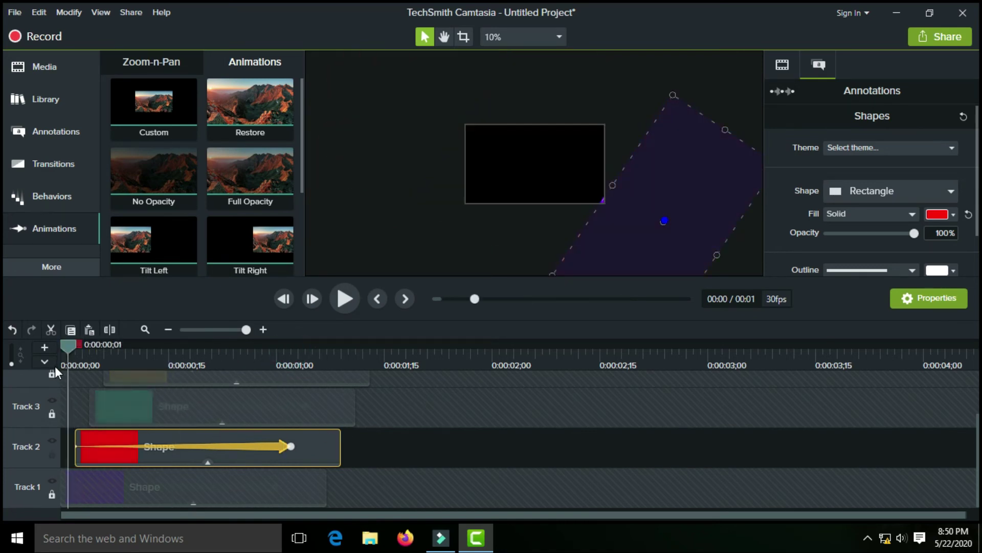
pyautogui.press('space')
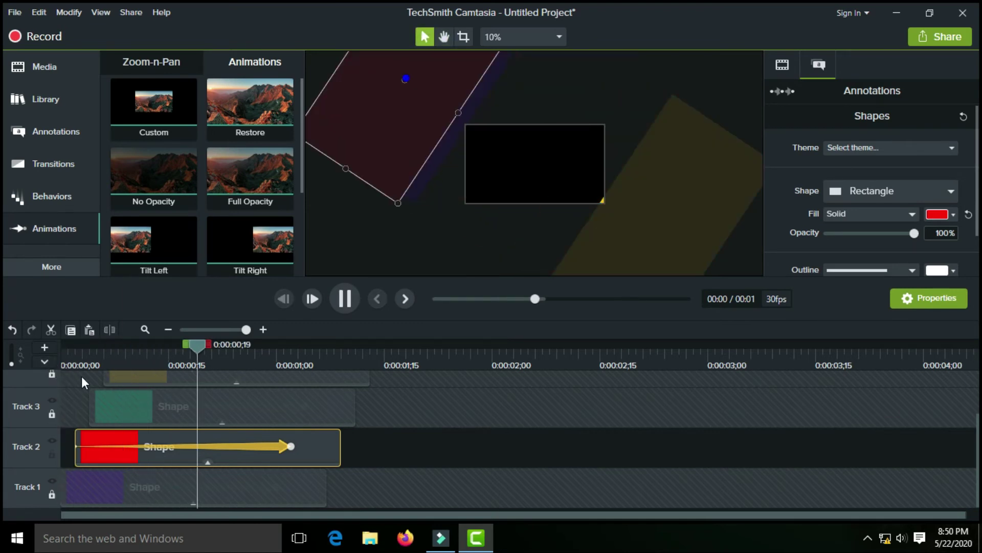
# - Lock Track 2, unlock Track 3 and move the turquoise rectangle beyond the canvas's upper-left corner at its animation's end point, slightly behind the red one
pyautogui.click(51, 455)
pyautogui.click(49, 415)
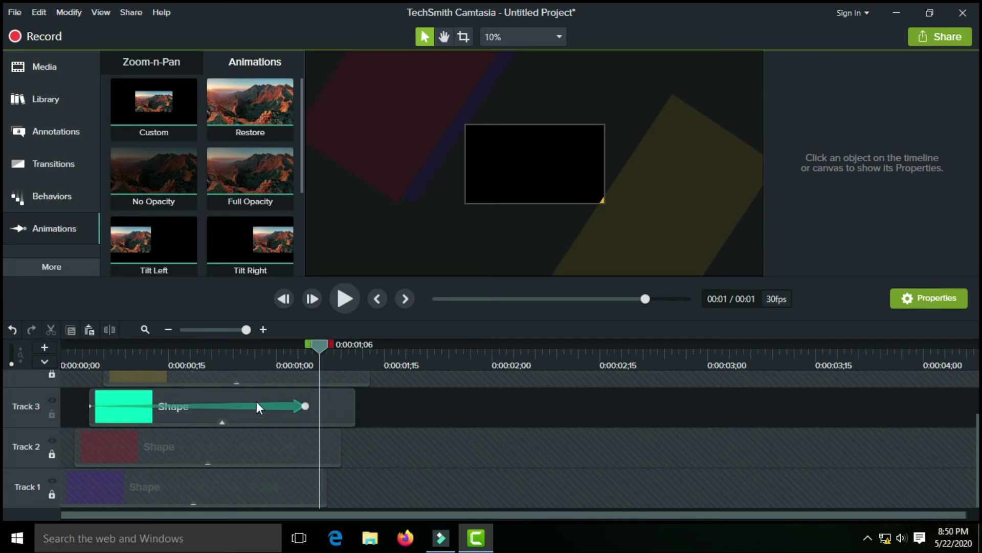
pyautogui.click(303, 406)
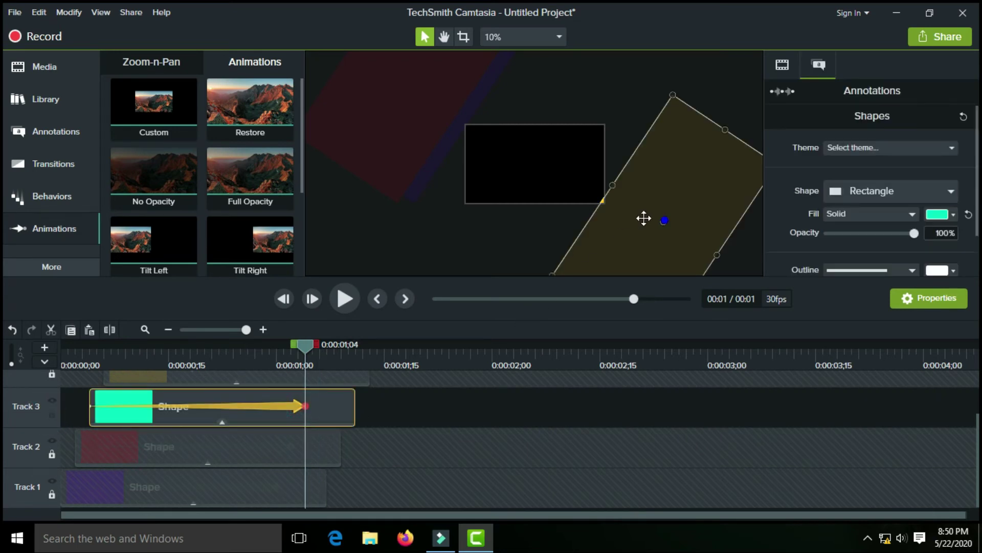
pyautogui.moveTo(641, 234); pyautogui.dragTo(344, 96)
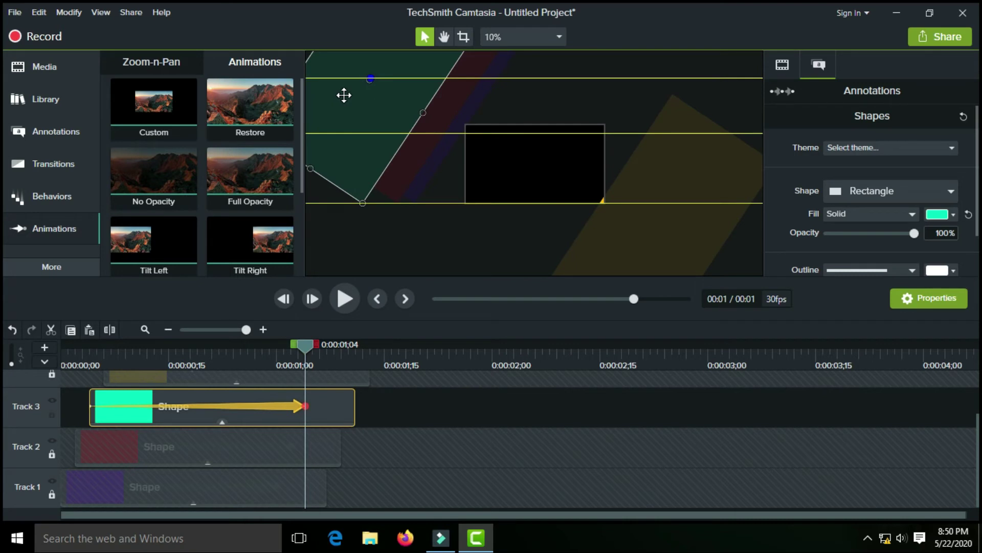
pyautogui.moveTo(353, 98); pyautogui.dragTo(375, 115)
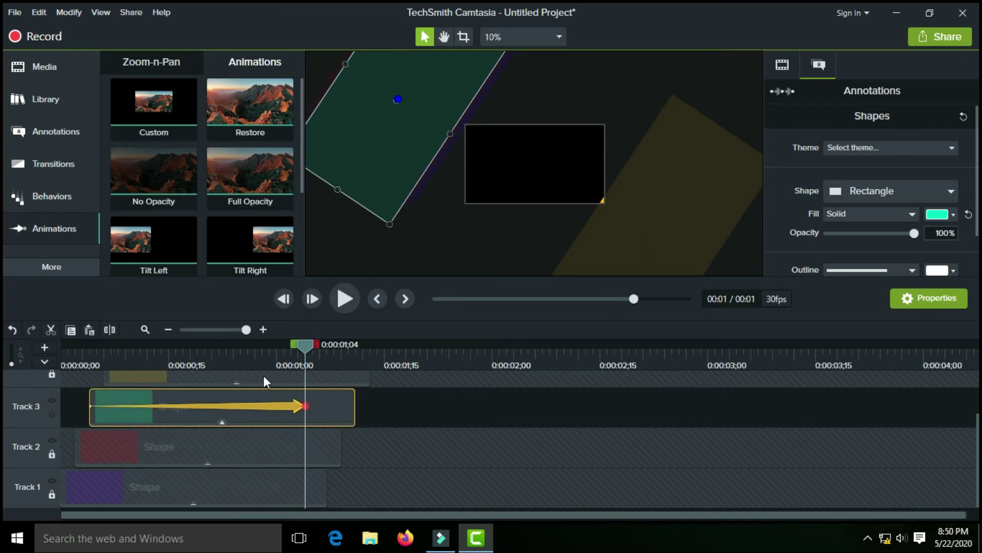
pyautogui.moveTo(295, 350); pyautogui.dragTo(311, 458)
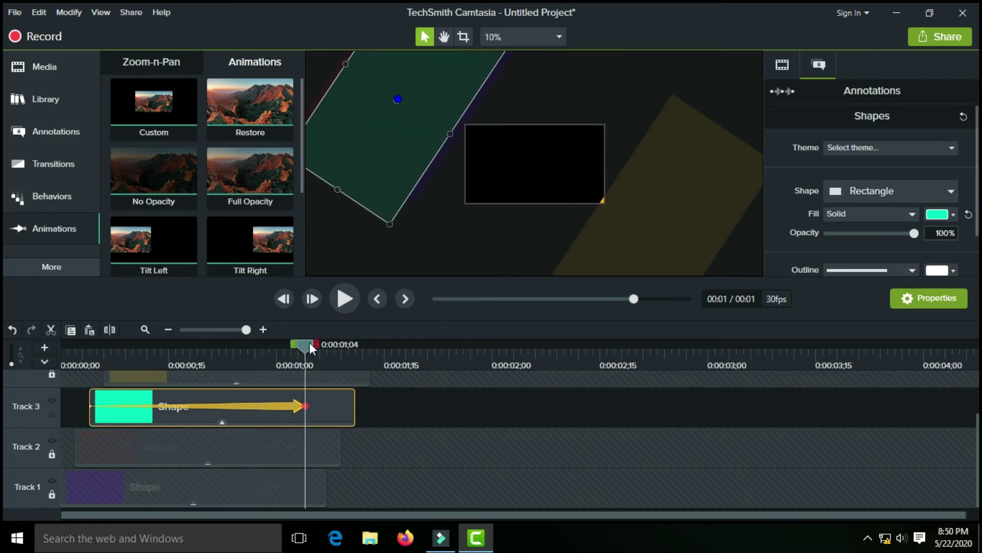
pyautogui.moveTo(368, 177); pyautogui.dragTo(346, 167)
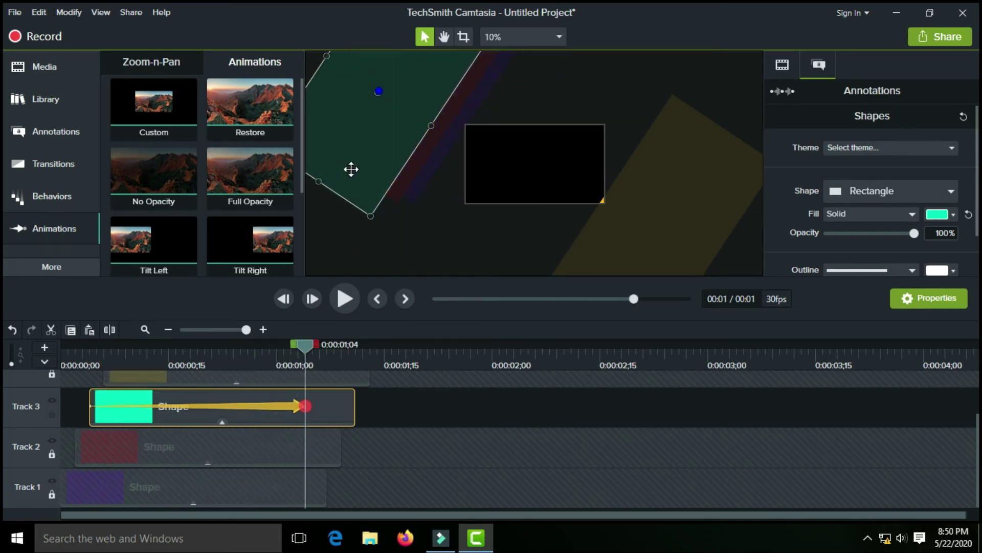
# - Lock Track 3, unlock Track 4 and move the amber rectangle beyond the canvas's upper-left corner at the end point of its animation
pyautogui.scroll(1, 205, 433)
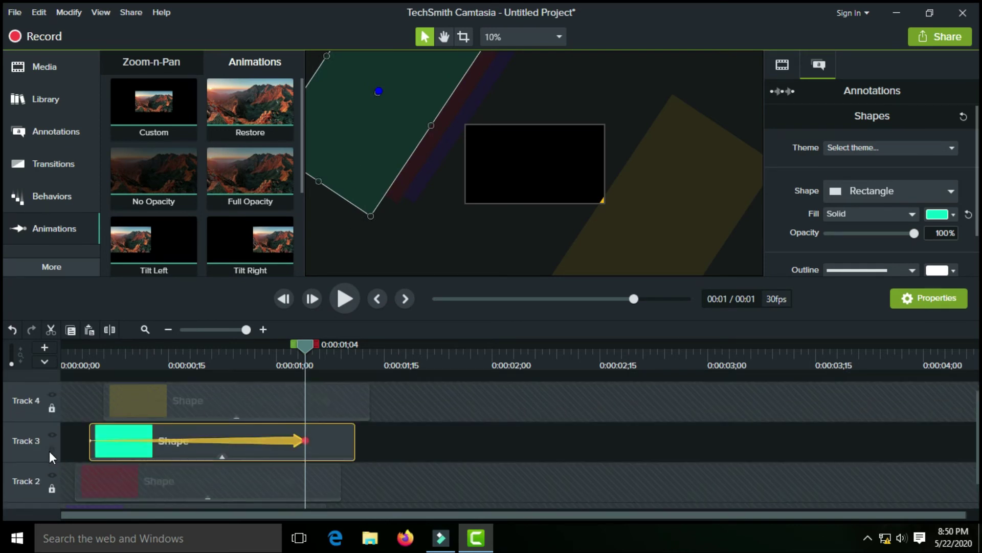
pyautogui.click(51, 448)
pyautogui.click(53, 407)
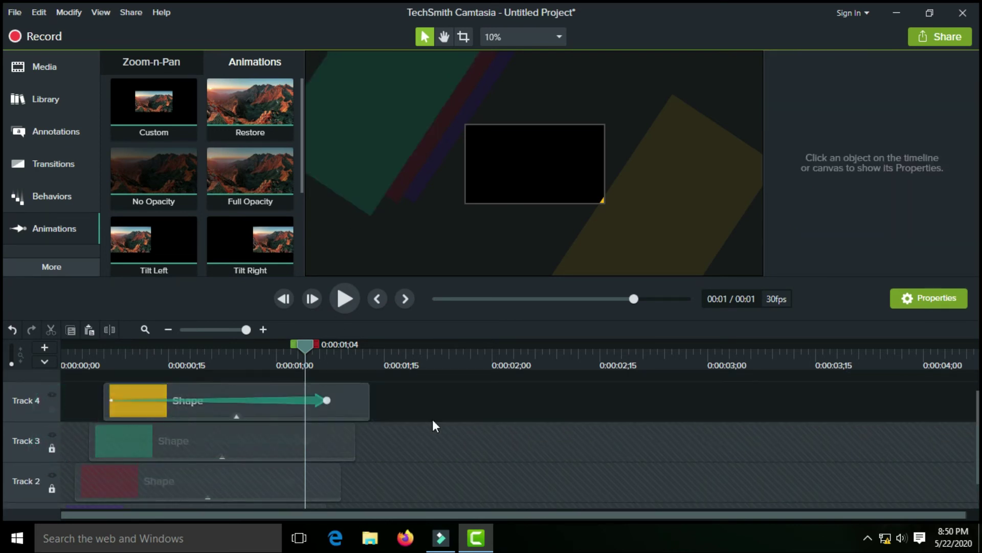
pyautogui.click(327, 397)
pyautogui.moveTo(653, 256); pyautogui.dragTo(328, 111)
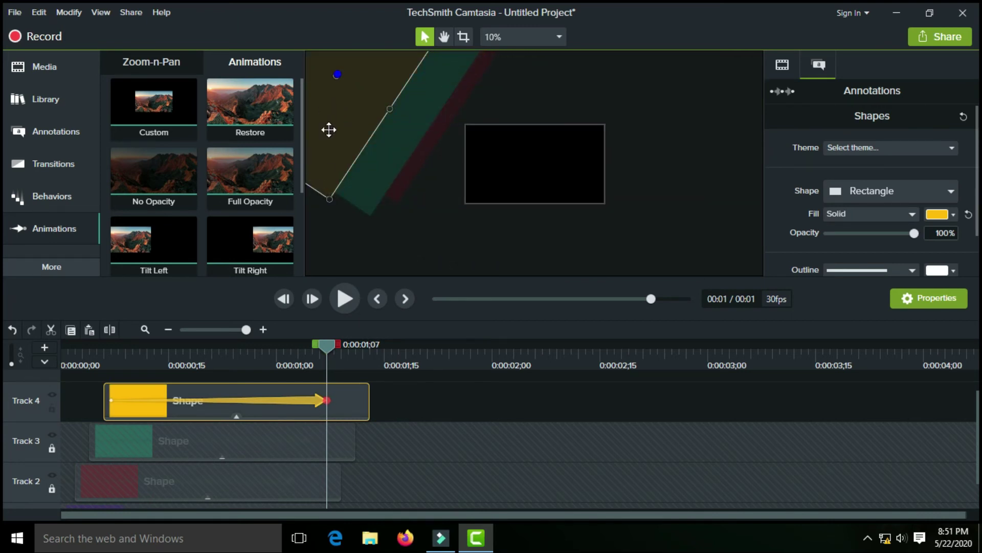
# - Unlock Tracks 3, 2 and 1 so that all four shape tracks are editable
pyautogui.click(50, 452)
pyautogui.click(54, 486)
pyautogui.scroll(-1, 54, 486)
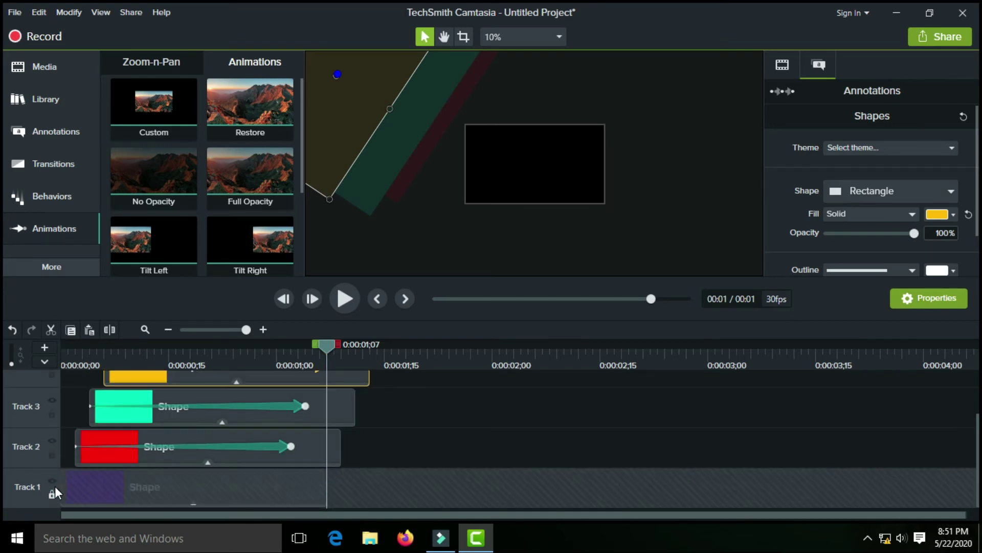
pyautogui.click(55, 495)
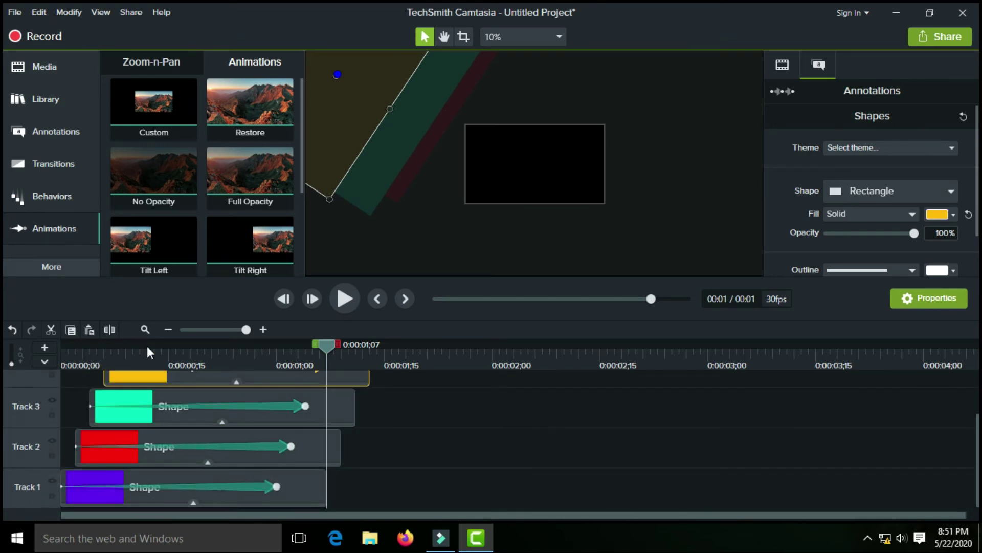
# - Play the timeline from its start to preview the complete four-colour shape transition
pyautogui.click(68, 357)
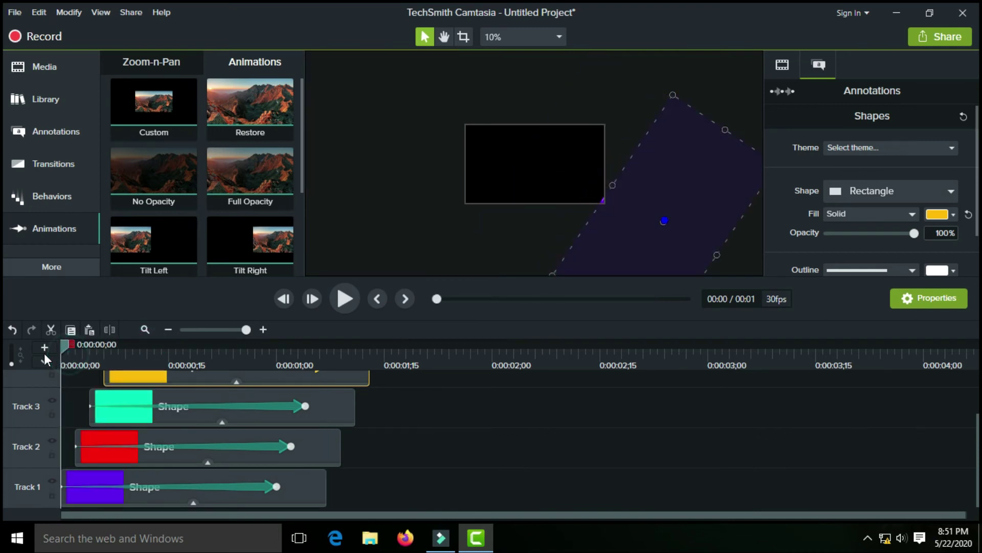
pyautogui.press('space')
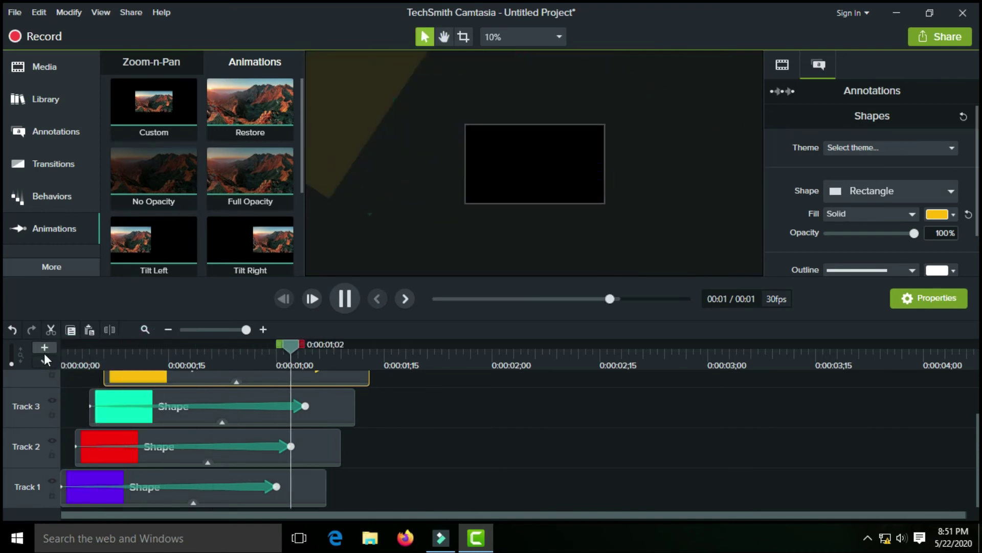
pyautogui.click(78, 354)
pyautogui.press('space')
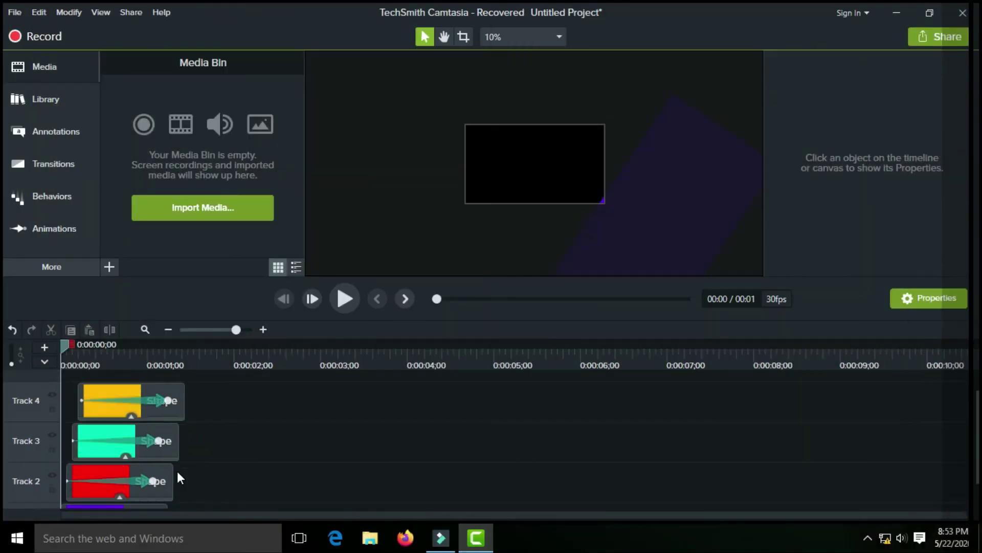
pyautogui.scroll(1, 177, 470)
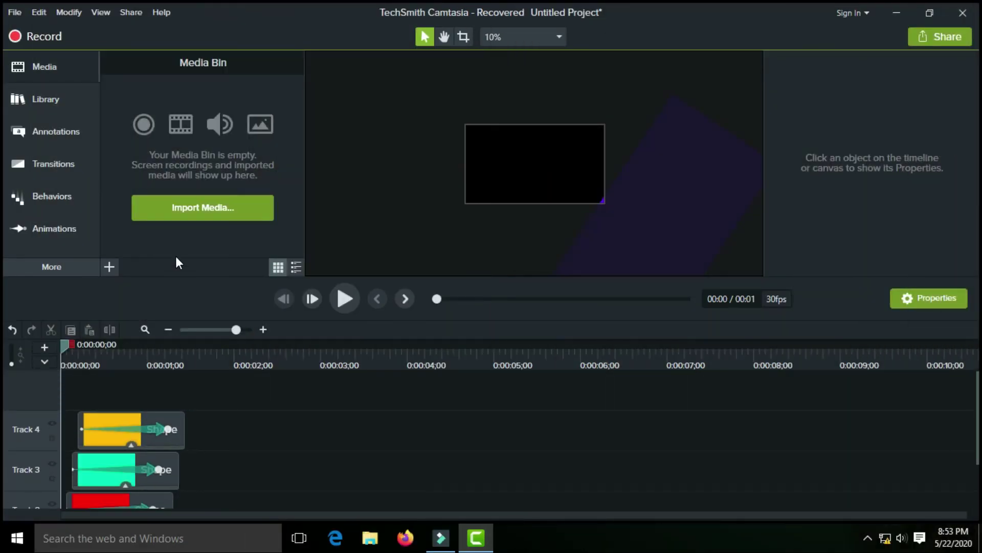
pyautogui.click(196, 222)
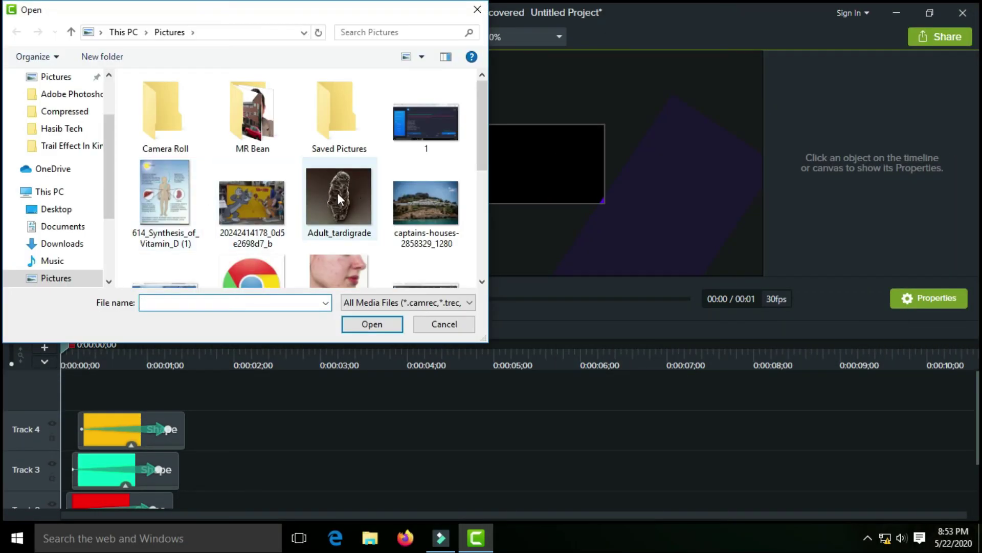
pyautogui.click(353, 190)
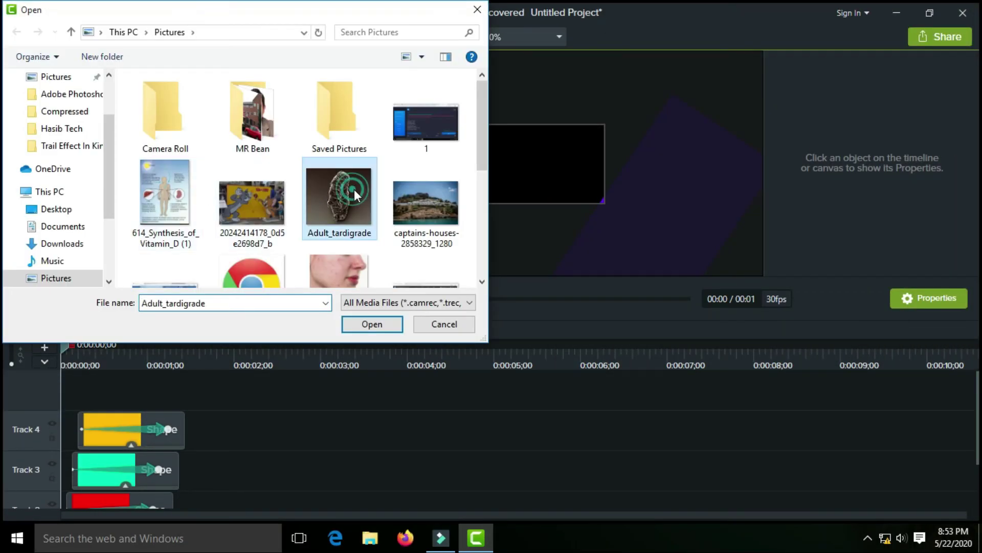
pyautogui.click(239, 214)
pyautogui.keyDown('ctrl'); pyautogui.click(399, 210); pyautogui.keyUp('ctrl')
pyautogui.click(382, 326)
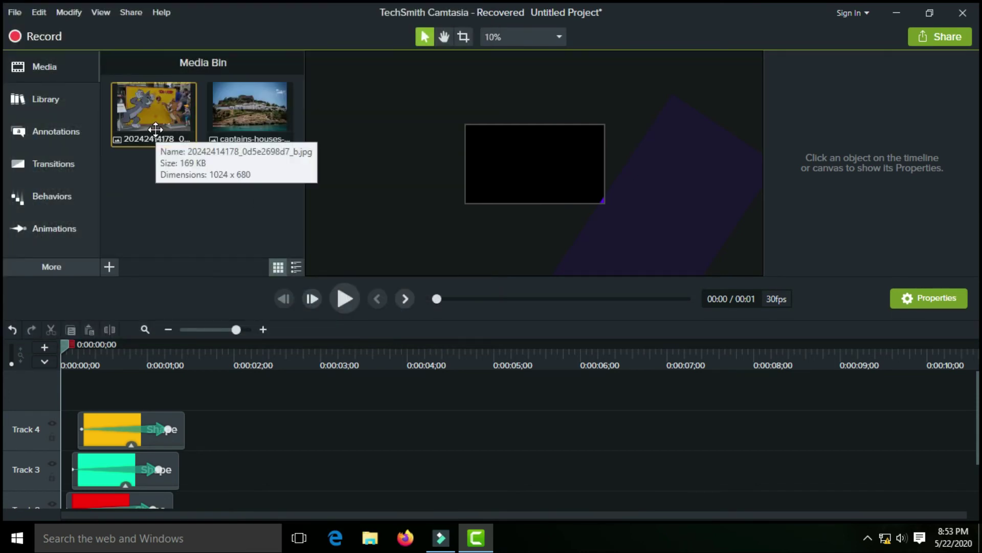
# - Place the Tom and Jerry image and the captains-houses image back to back on a new Track 5, and shorten the first to about 3 seconds
pyautogui.scroll(-1, 219, 431)
pyautogui.scroll(-1, 219, 431)
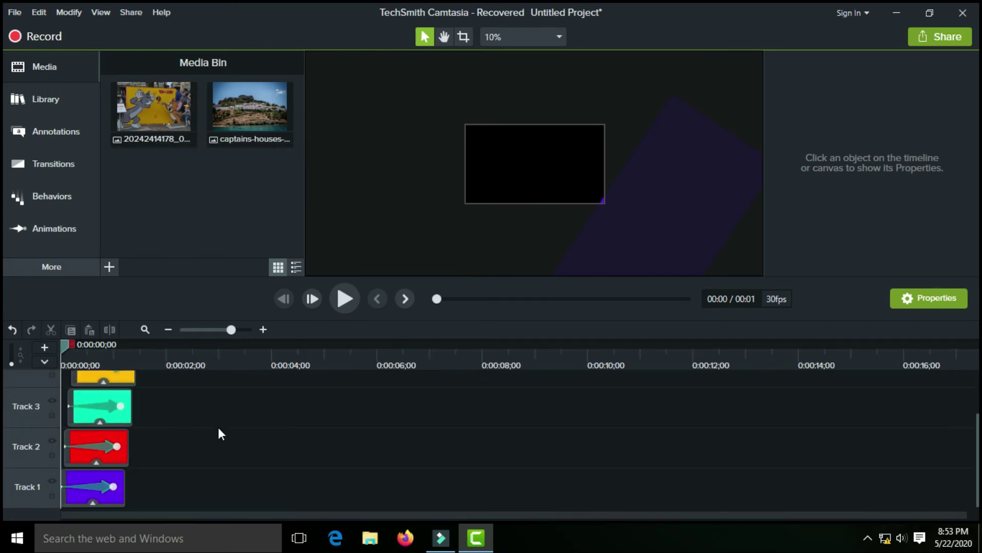
pyautogui.scroll(1, 219, 431)
pyautogui.moveTo(179, 139); pyautogui.dragTo(60, 390)
pyautogui.moveTo(231, 117); pyautogui.dragTo(324, 396)
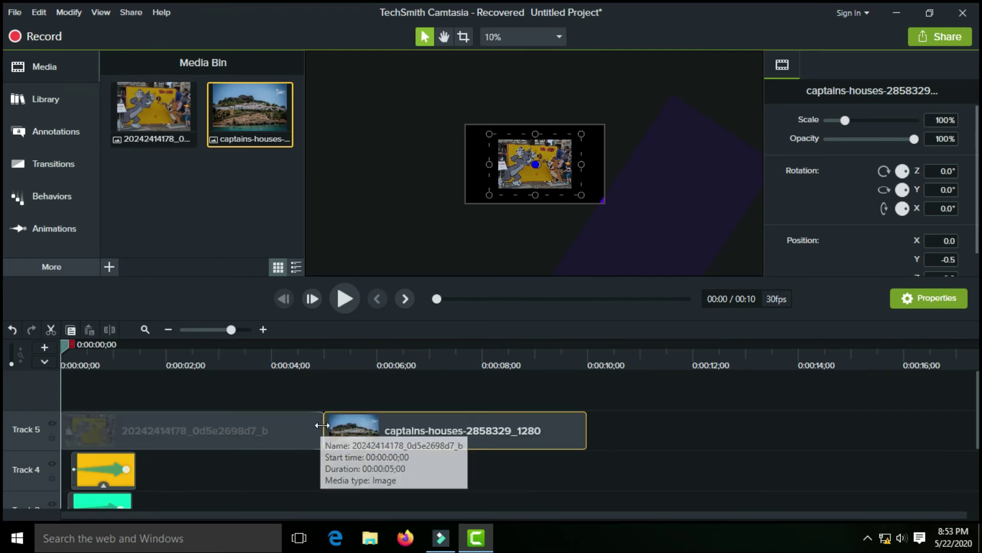
pyautogui.moveTo(321, 424); pyautogui.dragTo(222, 426)
pyautogui.moveTo(322, 424); pyautogui.dragTo(239, 428)
# - Select all four animated shapes and move them together above the images onto Tracks 6 to 9, spanning the cut between the two images
pyautogui.scroll(-3, 142, 447)
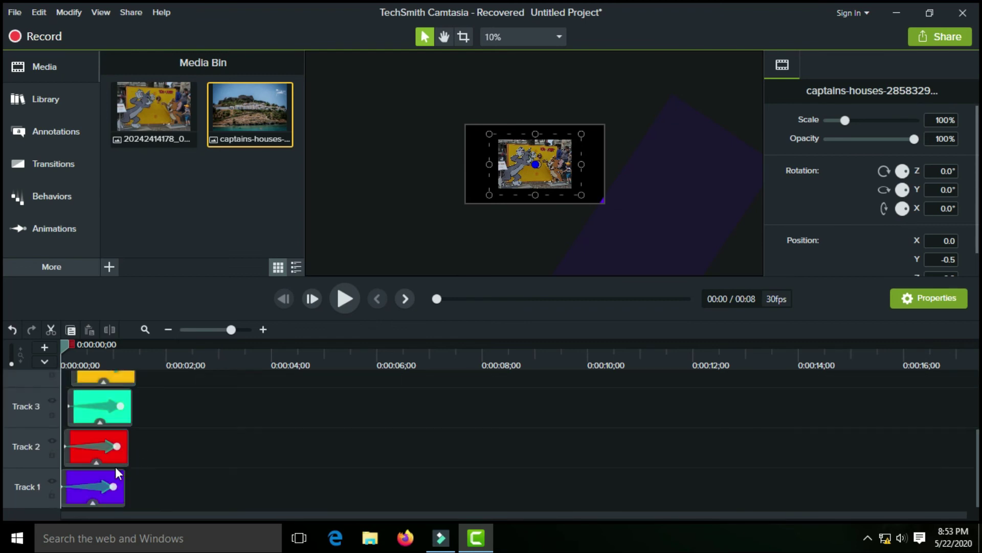
pyautogui.click(153, 473)
pyautogui.moveTo(133, 477)
pyautogui.mouseDown()
pyautogui.moveTo(96, 413)
pyautogui.moveTo(96, 385)
pyautogui.moveTo(102, 399)
pyautogui.mouseUp()
pyautogui.scroll(3, 111, 419)
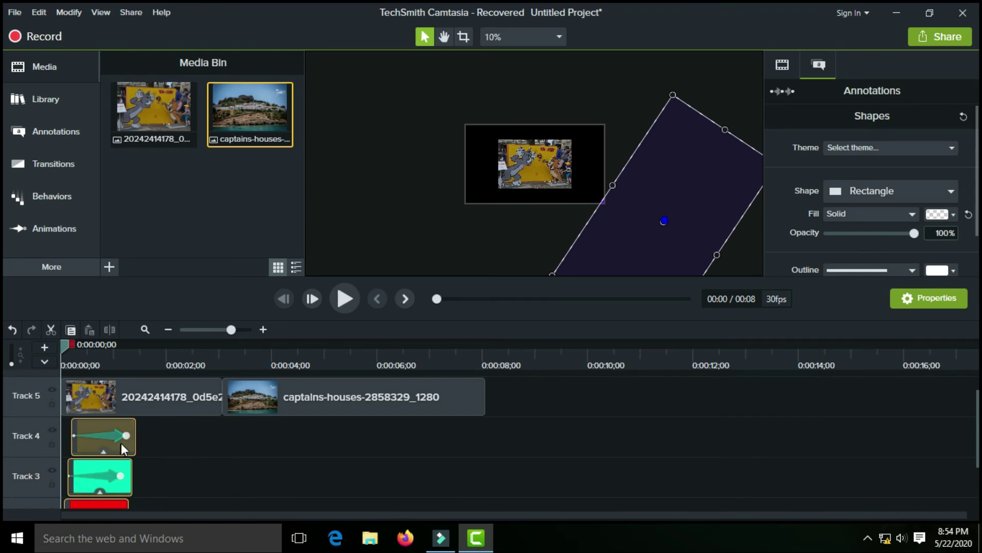
pyautogui.scroll(2, 121, 443)
pyautogui.moveTo(114, 455)
pyautogui.mouseDown()
pyautogui.moveTo(216, 379)
pyautogui.moveTo(223, 357)
pyautogui.moveTo(216, 398)
pyautogui.moveTo(239, 442)
pyautogui.mouseUp()
pyautogui.scroll(-1, 247, 441)
pyautogui.scroll(1, 232, 440)
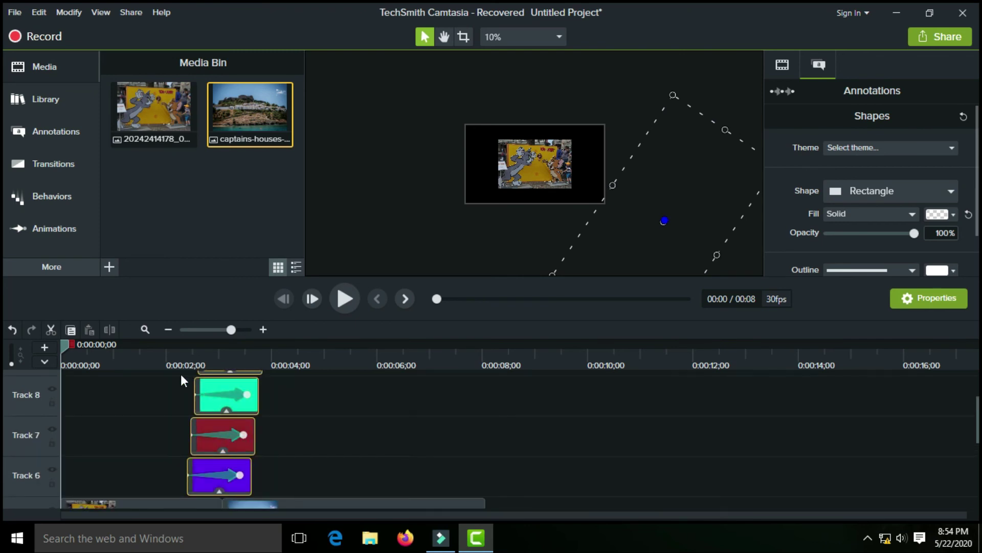
# - At 0:00:02;08, try to extend the Tom and Jerry image on Track 5 toward the canvas's right edge with the Crop tool
pyautogui.click(178, 358)
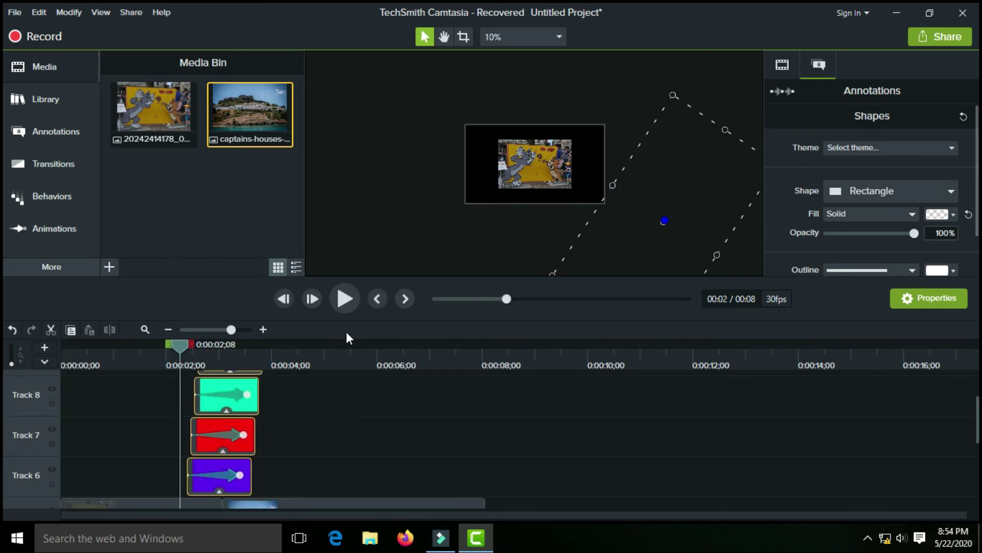
pyautogui.scroll(-3, 360, 397)
pyautogui.click(165, 416)
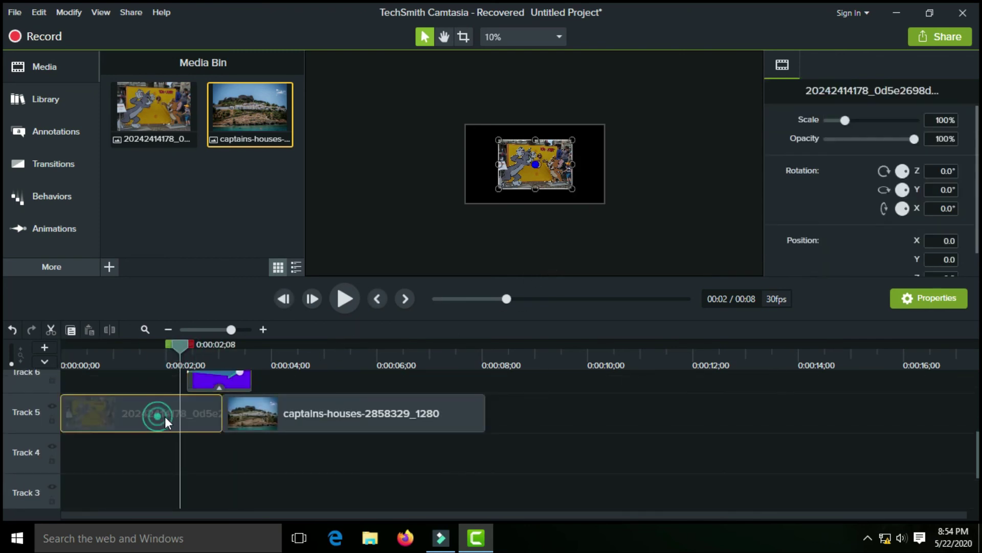
pyautogui.click(465, 38)
pyautogui.moveTo(574, 164); pyautogui.dragTo(594, 166)
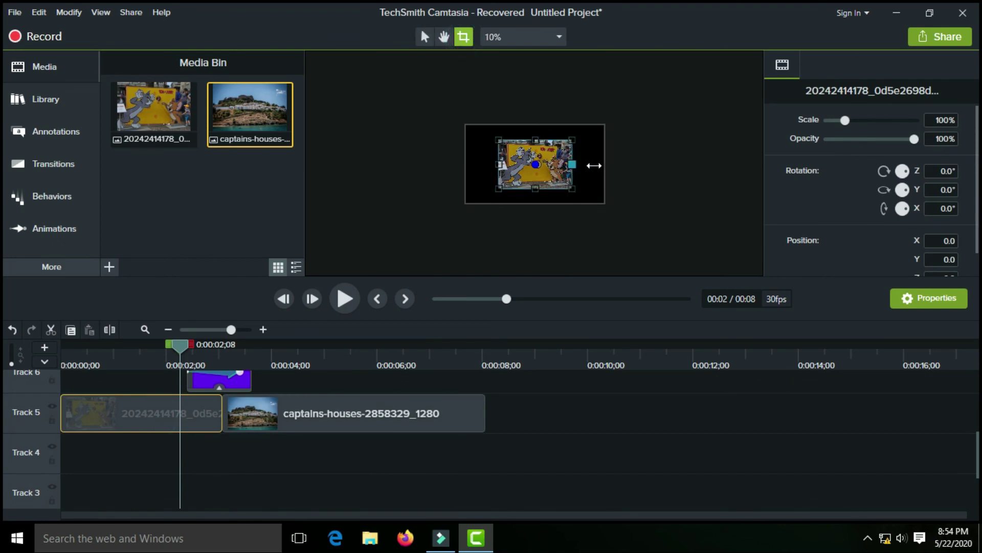
# - Enlarge and reposition the Tom and Jerry image until it fills the whole canvas
pyautogui.scroll(2, 577, 178)
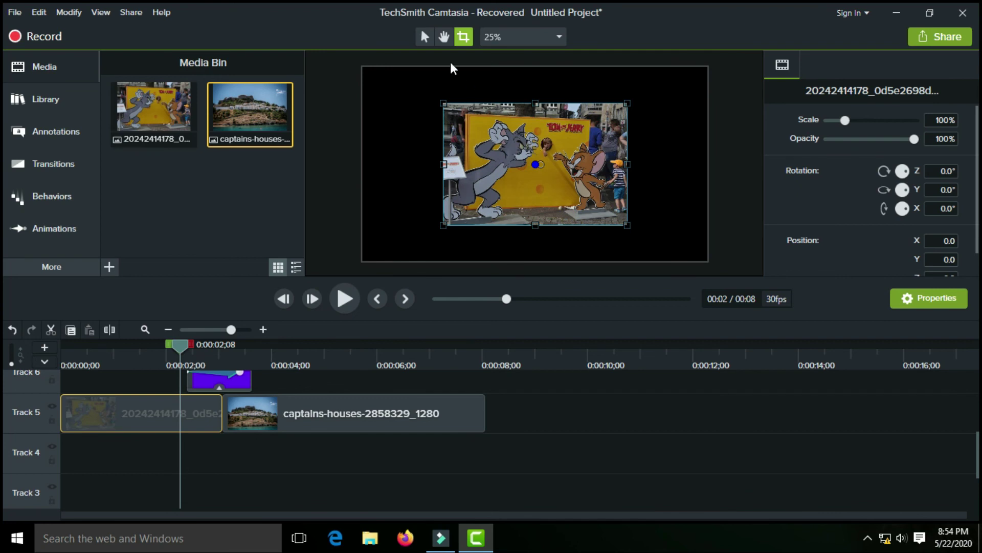
pyautogui.click(443, 37)
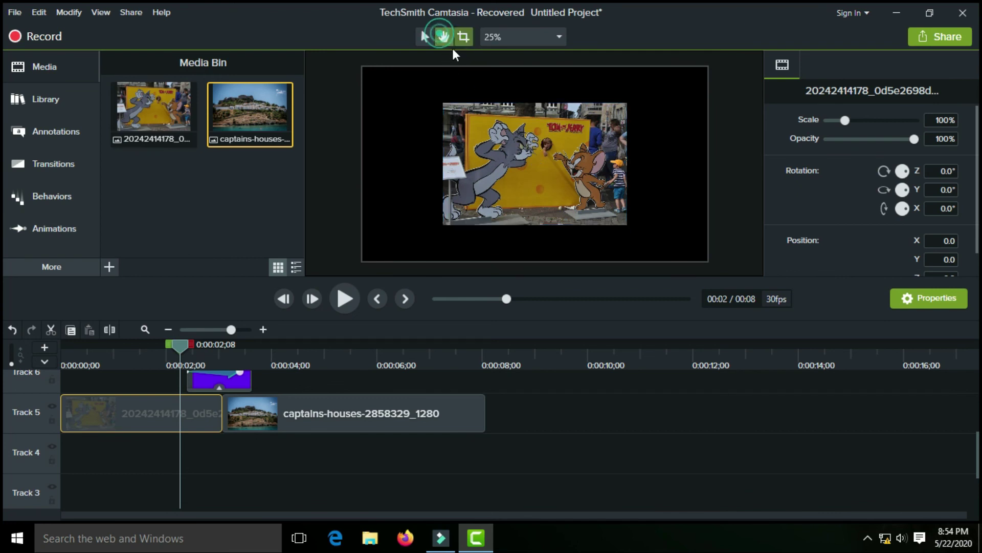
pyautogui.click(533, 128)
pyautogui.moveTo(493, 118)
pyautogui.mouseDown()
pyautogui.moveTo(495, 132)
pyautogui.moveTo(472, 129)
pyautogui.moveTo(486, 119)
pyautogui.mouseUp()
pyautogui.click(424, 37)
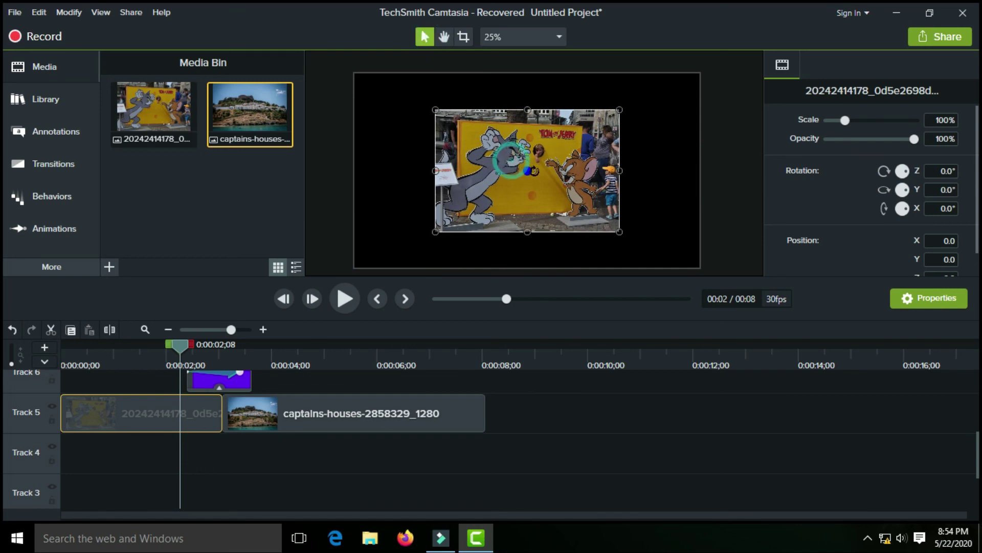
pyautogui.moveTo(435, 171); pyautogui.dragTo(364, 179)
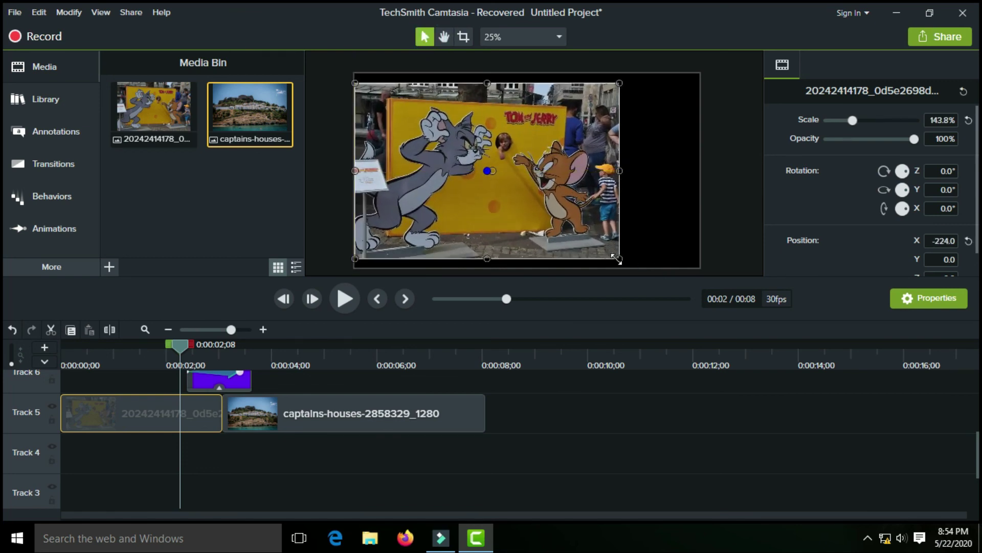
pyautogui.moveTo(618, 259); pyautogui.dragTo(691, 279)
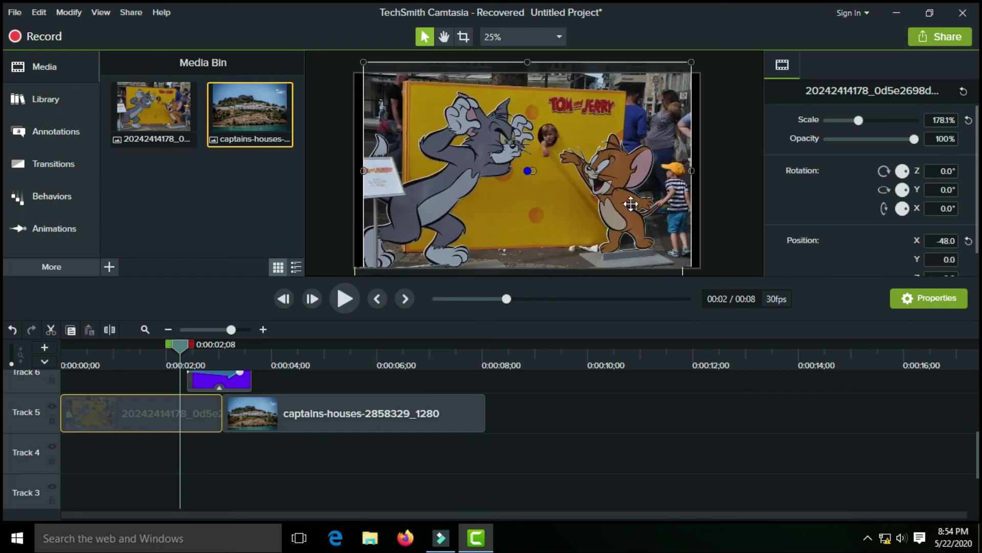
pyautogui.moveTo(631, 204); pyautogui.dragTo(633, 205)
pyautogui.click(369, 172)
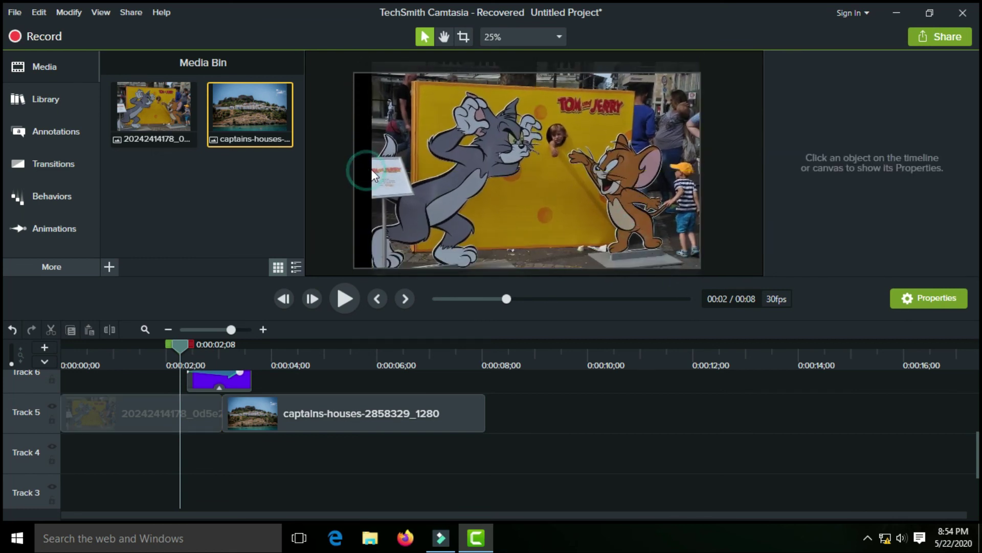
pyautogui.click(372, 171)
pyautogui.moveTo(372, 171); pyautogui.dragTo(355, 170)
# - At 0:00:05;05, enlarge the captains-houses image on Track 5 to 150% scale and reposition it to fill the whole canvas
pyautogui.click(281, 430)
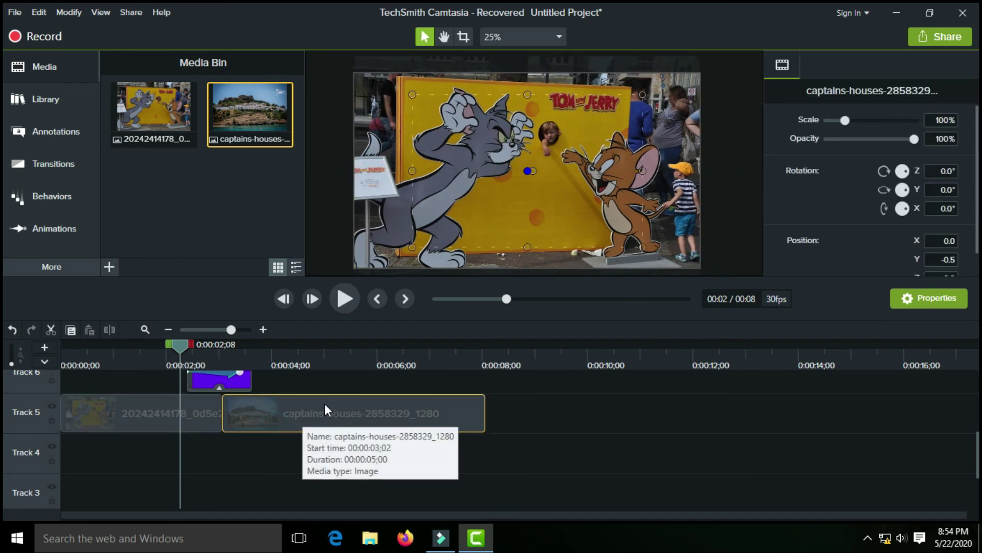
pyautogui.click(333, 359)
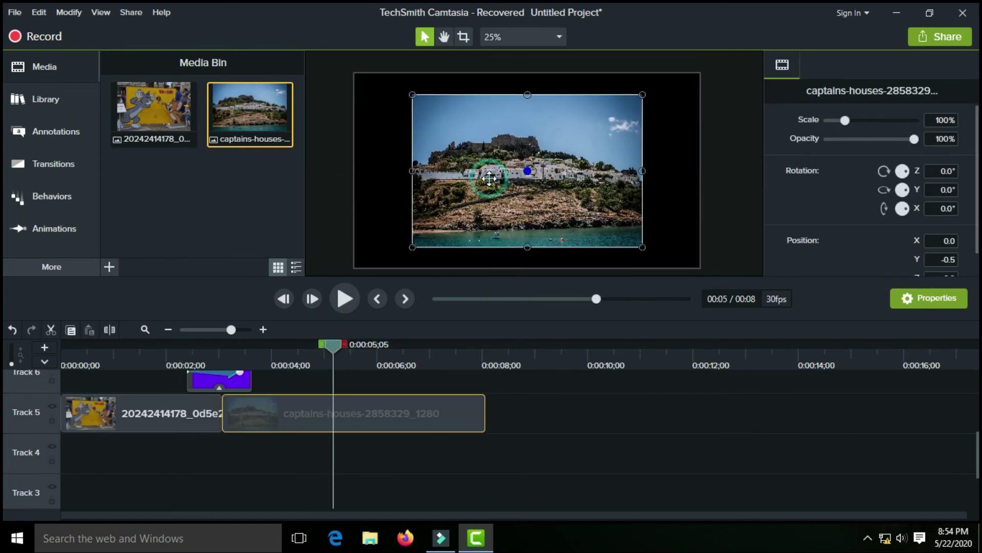
pyautogui.moveTo(595, 195); pyautogui.dragTo(503, 165)
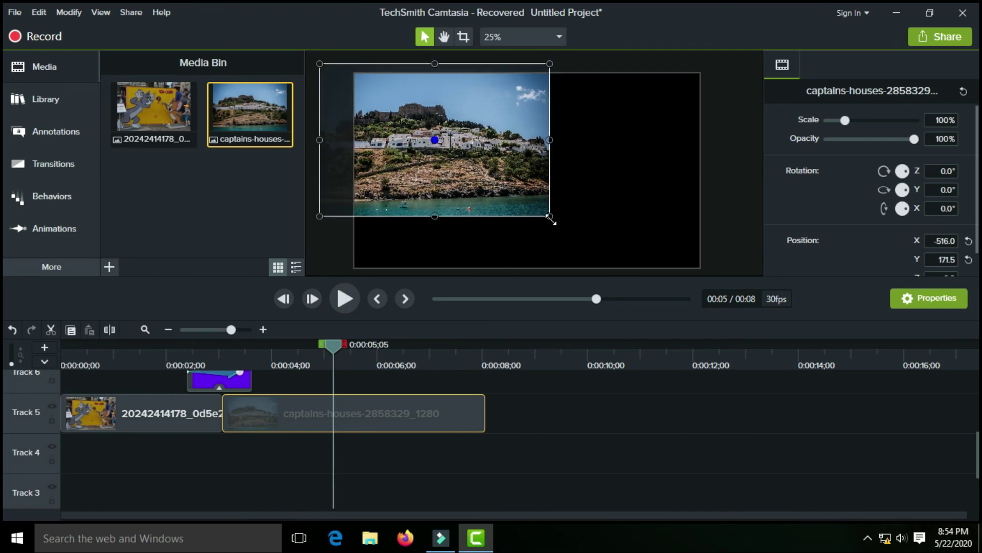
pyautogui.moveTo(551, 220); pyautogui.dragTo(665, 279)
pyautogui.moveTo(487, 208); pyautogui.dragTo(643, 196)
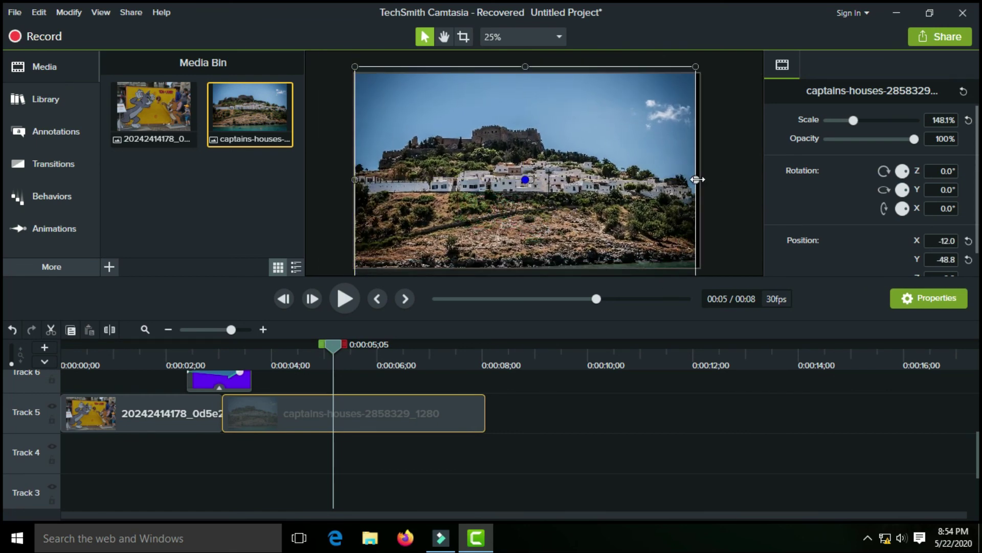
pyautogui.moveTo(697, 179); pyautogui.dragTo(701, 179)
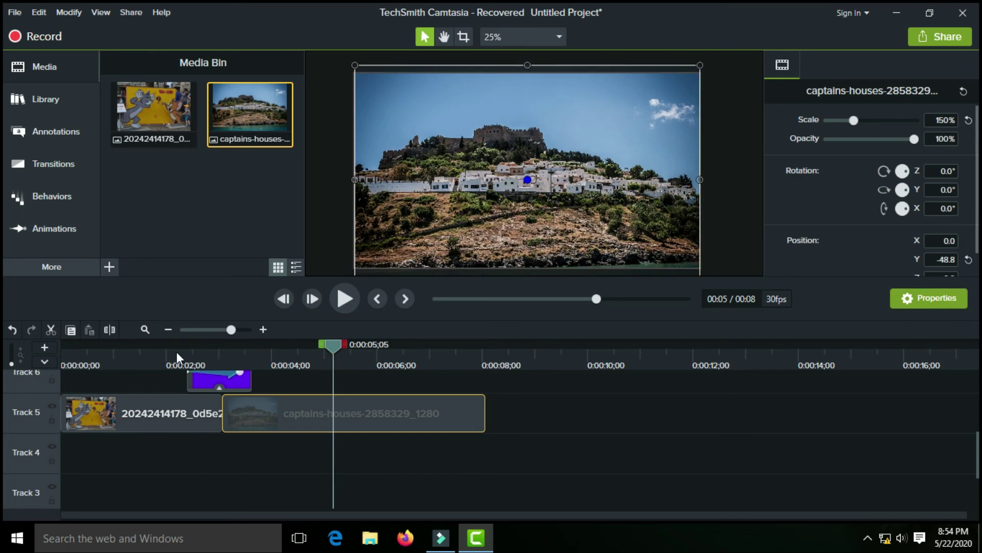
# - Preview the shape transition across the cut between the two images, starting just before the shapes, and return the playhead to 0:00:02;07
pyautogui.click(176, 352)
pyautogui.press('space')
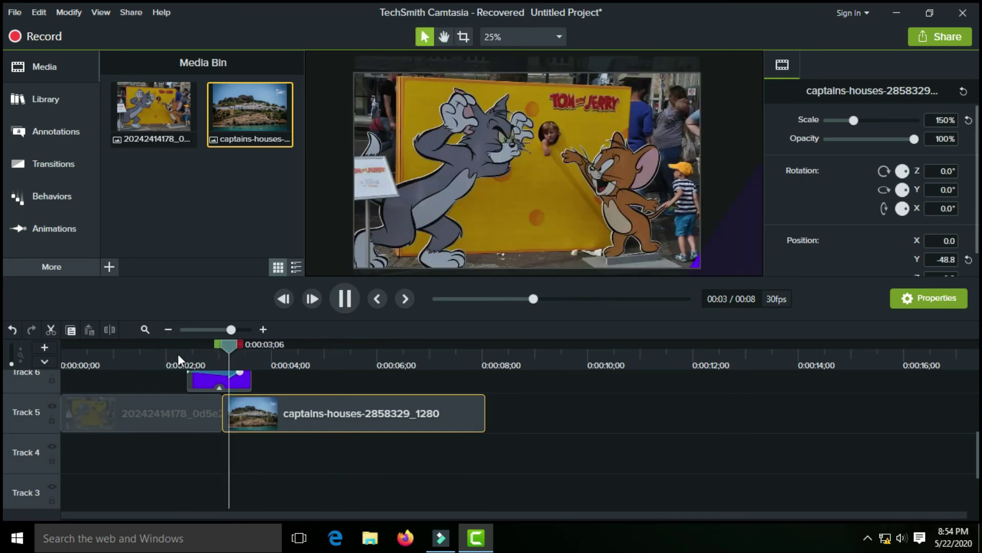
pyautogui.press('space')
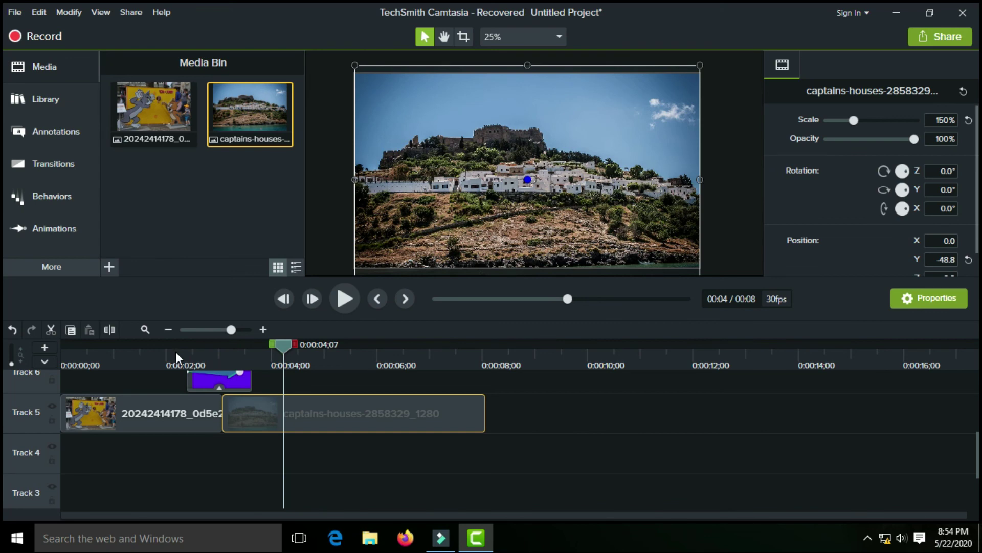
pyautogui.click(176, 351)
pyautogui.moveTo(179, 346); pyautogui.dragTo(180, 371)
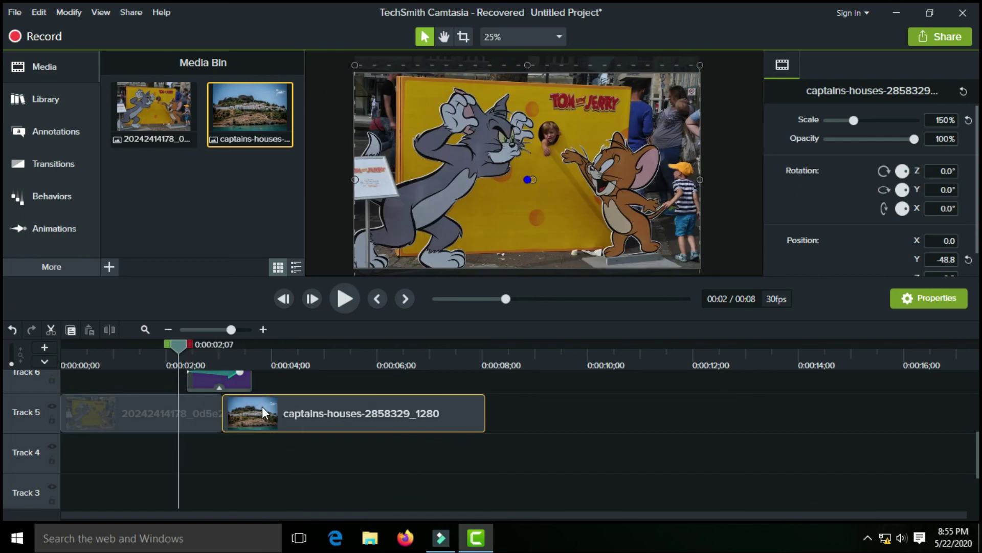
pyautogui.scroll(3, 262, 406)
pyautogui.scroll(2, 262, 398)
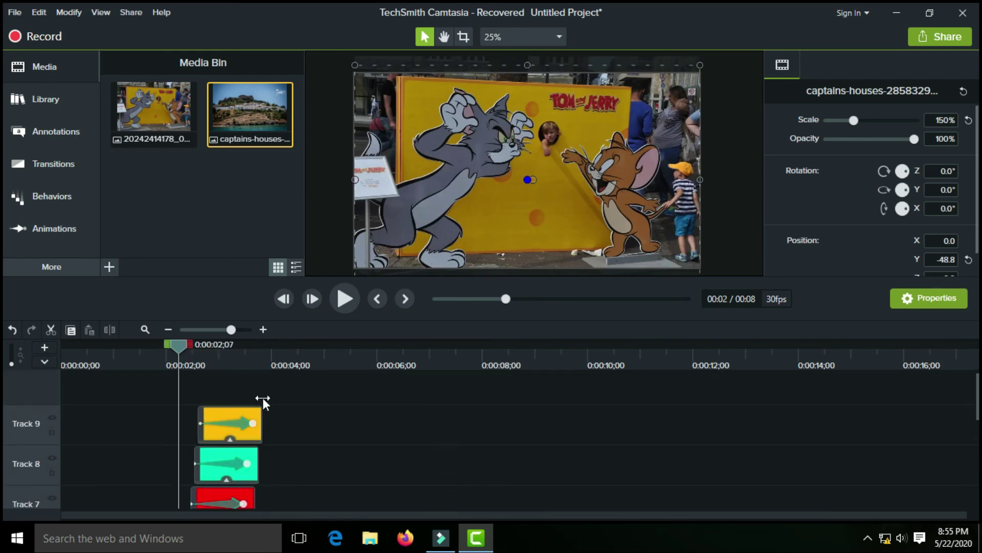